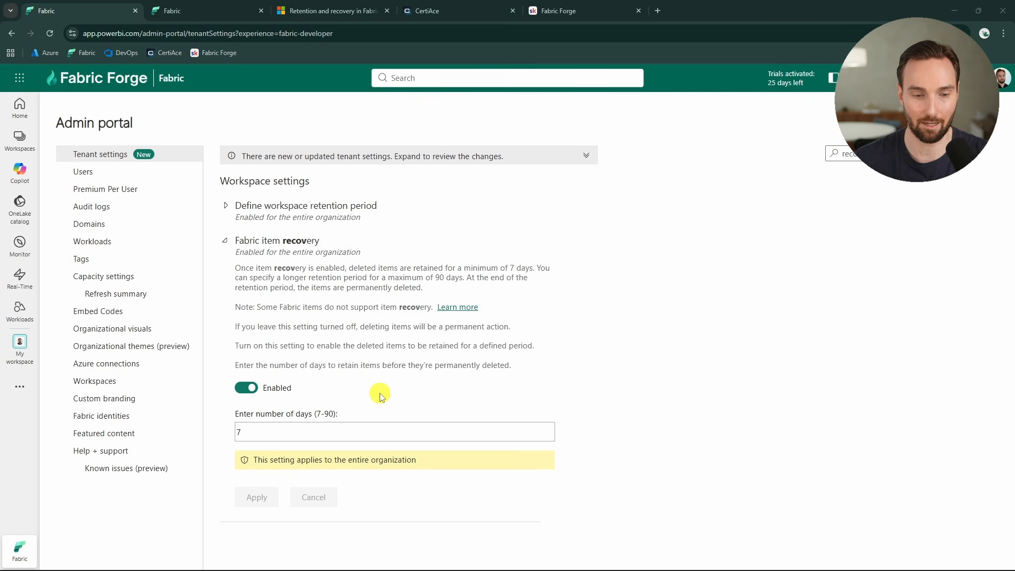
Review the retention-day settings under Fabric item recovery and Define workspace retention period in the tenant settings.
left_click_drag(338, 413, 234, 414)
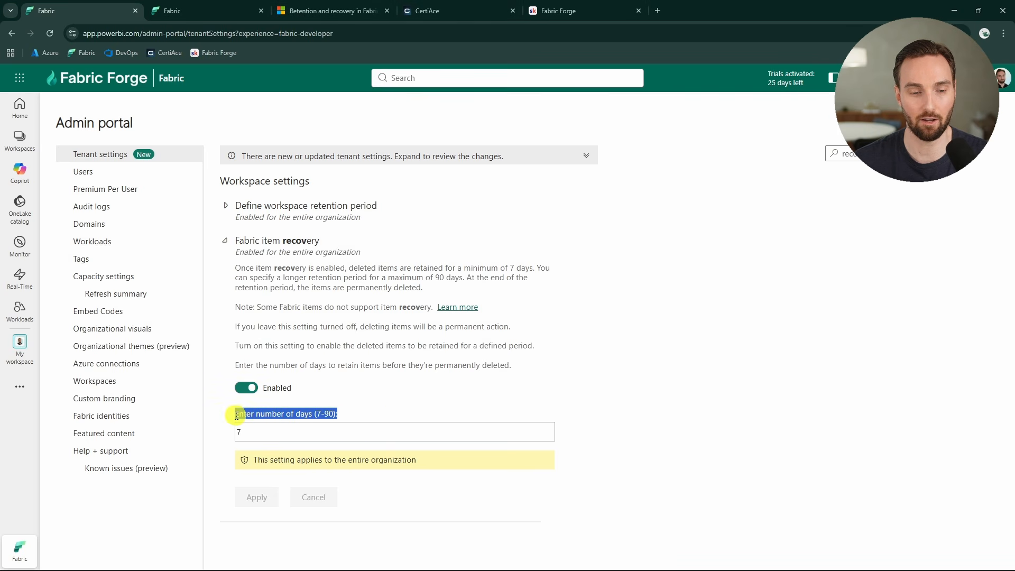
left_click(371, 414)
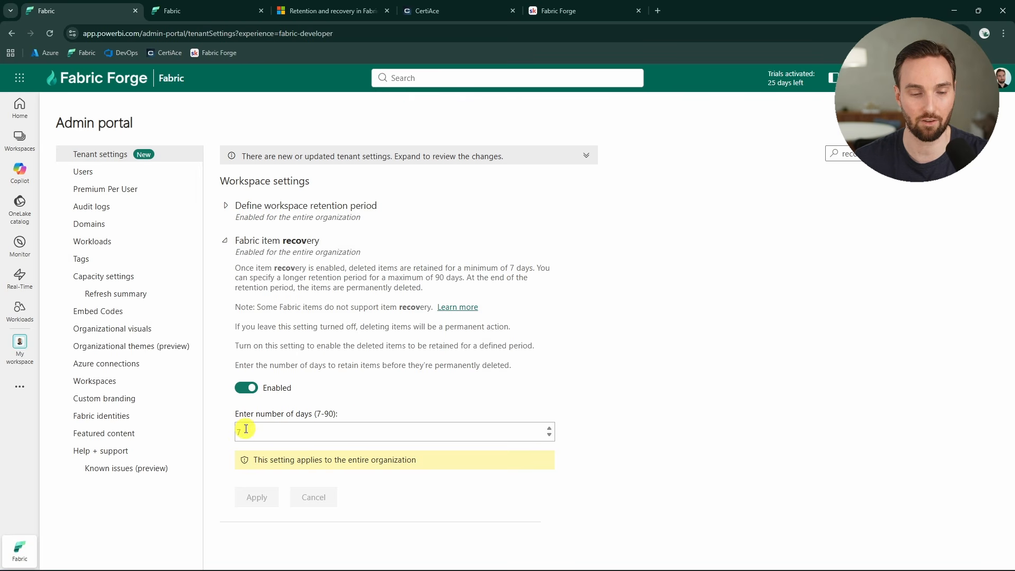
left_click_drag(351, 417, 237, 413)
left_click(348, 412)
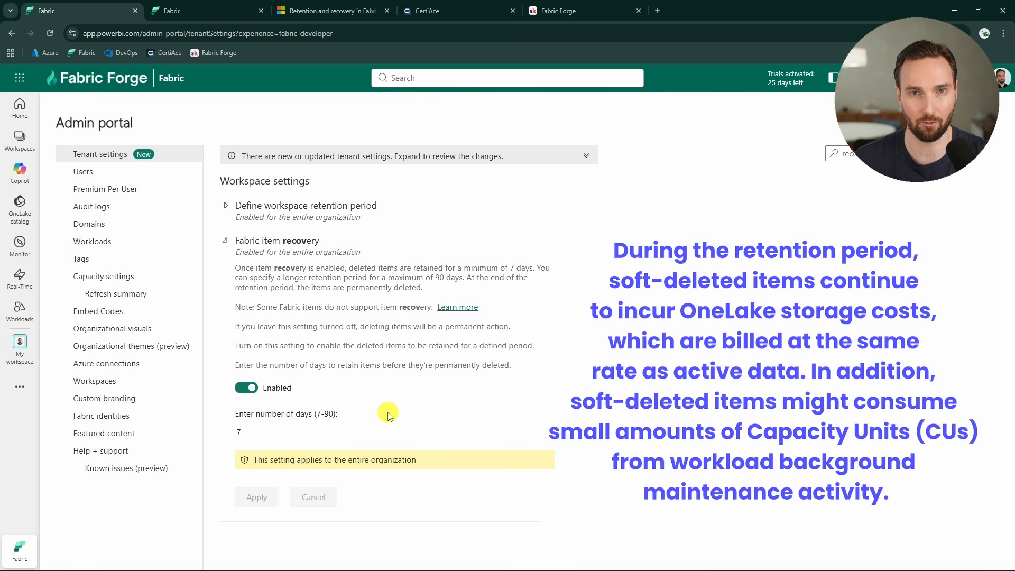
left_click(226, 206)
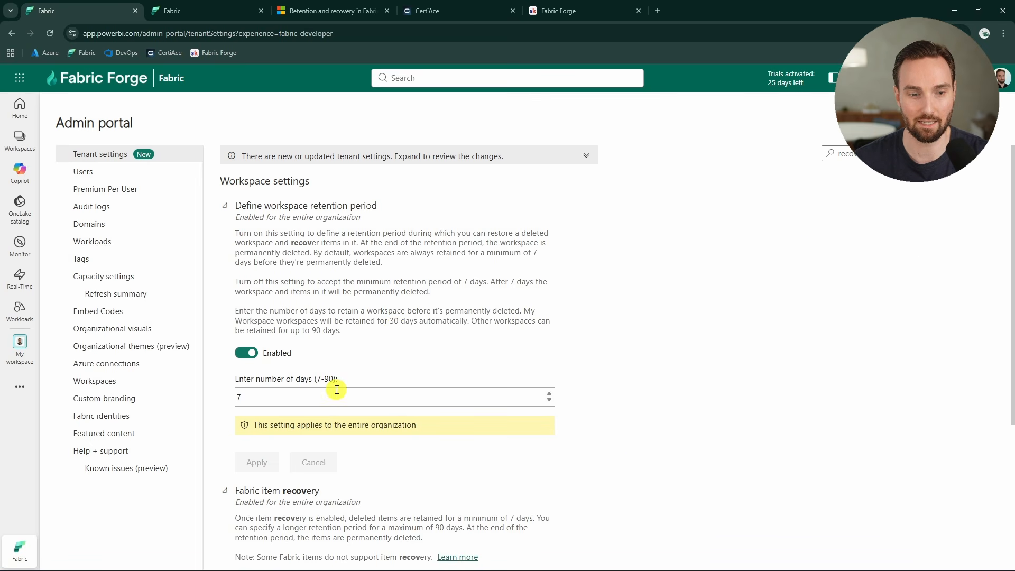
left_click_drag(365, 377, 224, 378)
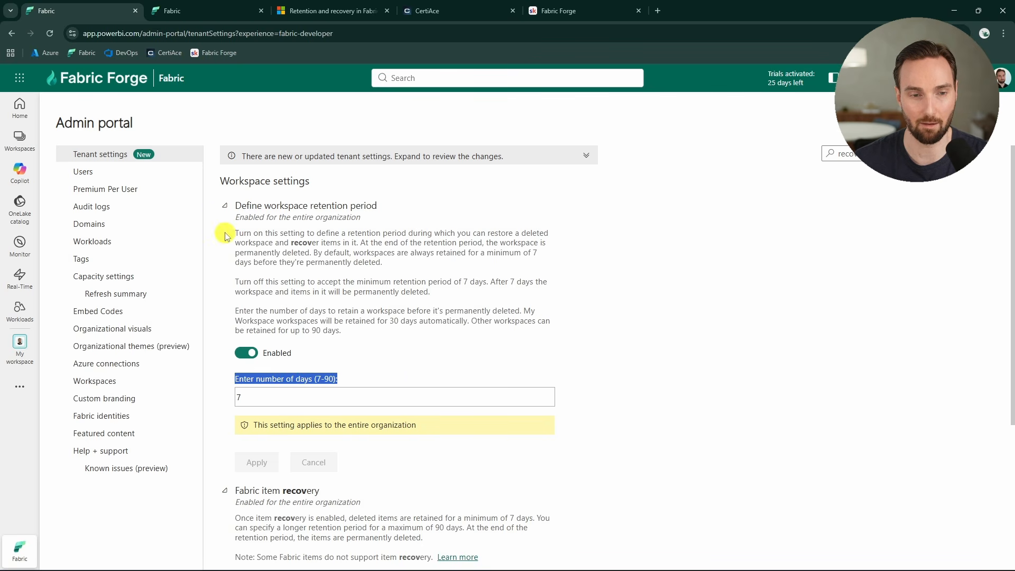
left_click(226, 207)
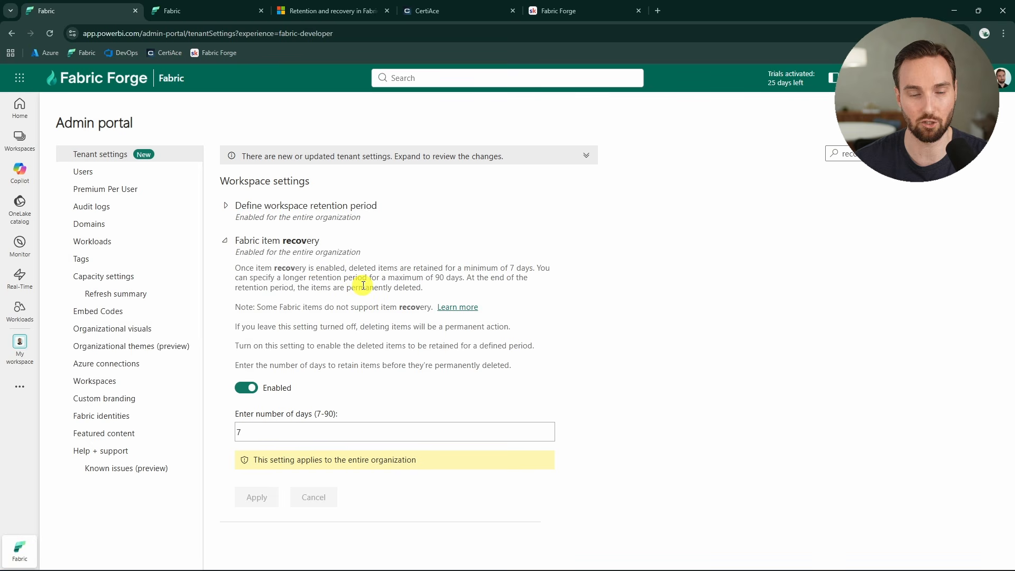
Switch to the ws_soft_delete_demo workspace, check its recycle bin and return to the item list.
key("ctrl+Tab")
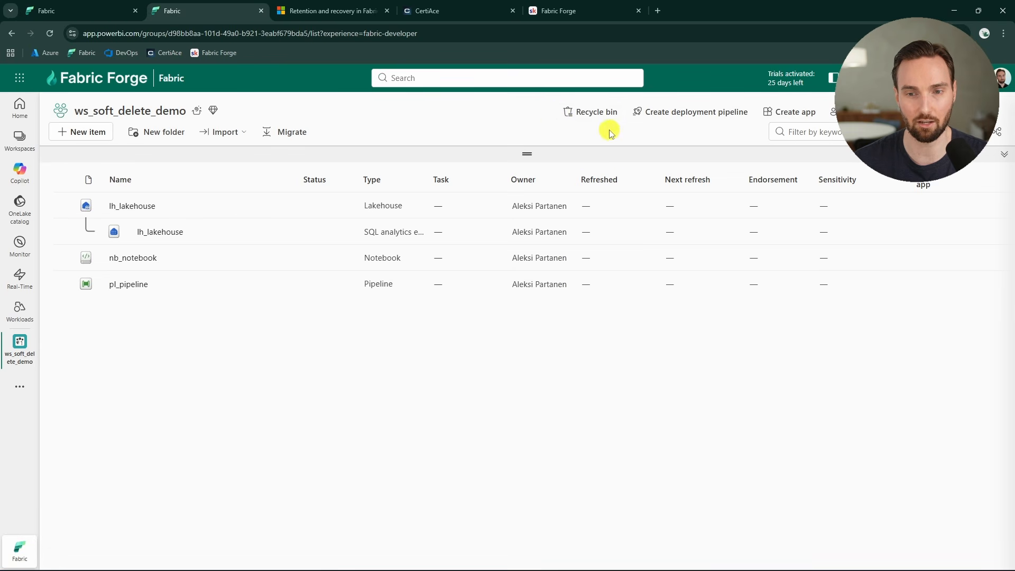
left_click(596, 112)
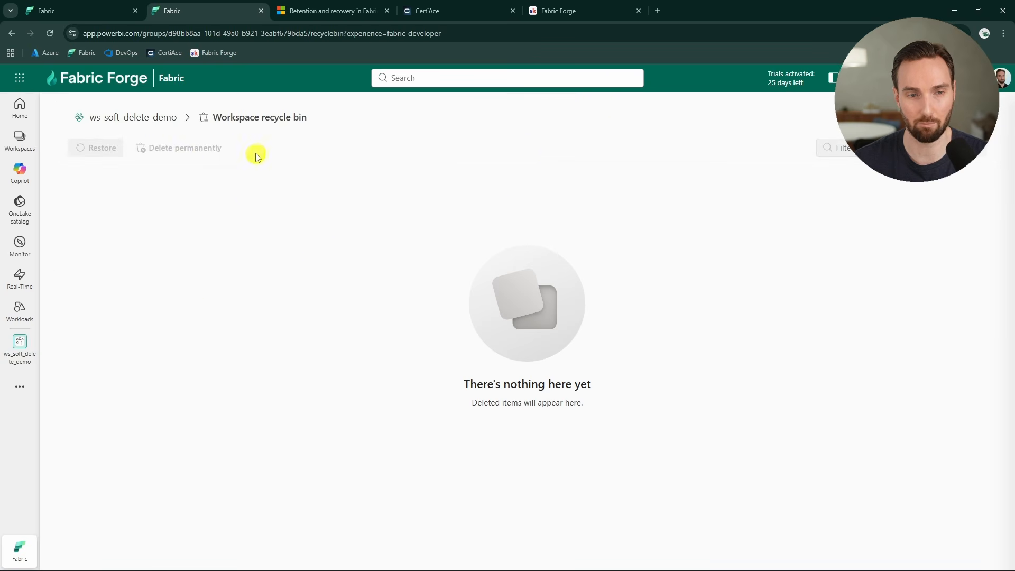
left_click(155, 118)
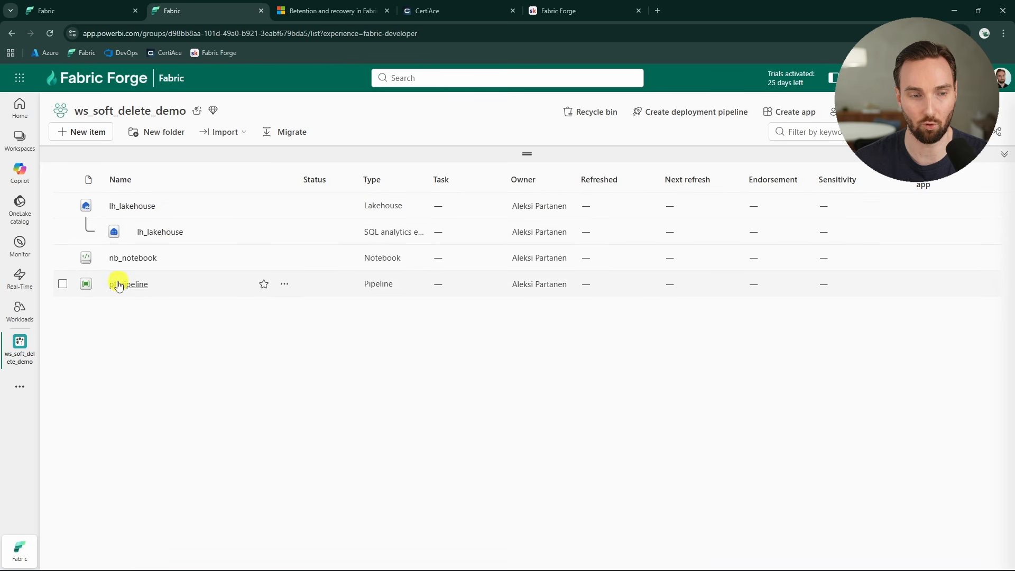
Examine the movies table and the movies.csv file in lh_lakehouse, and close the lakehouse.
left_click(131, 206)
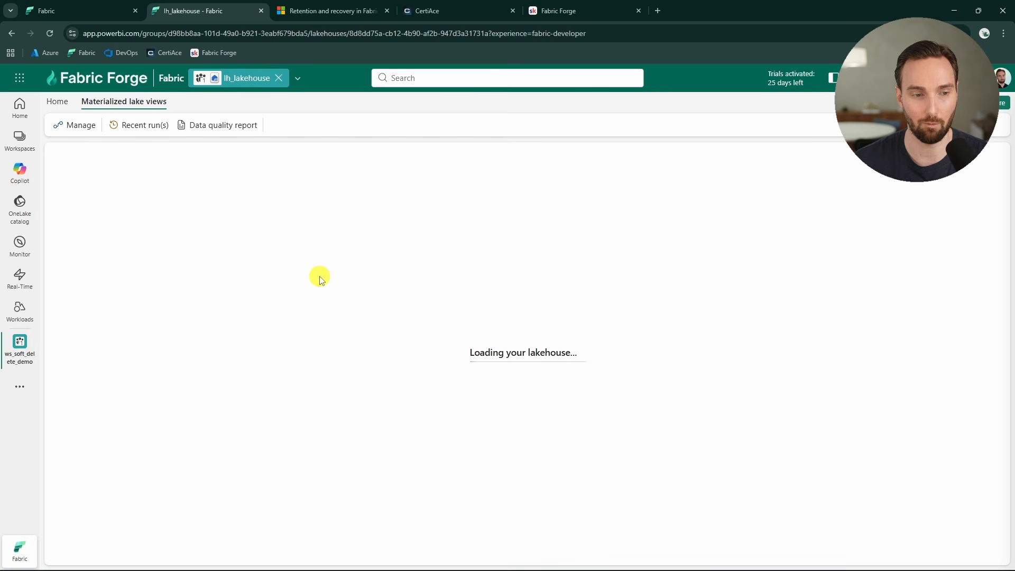
left_click(58, 194)
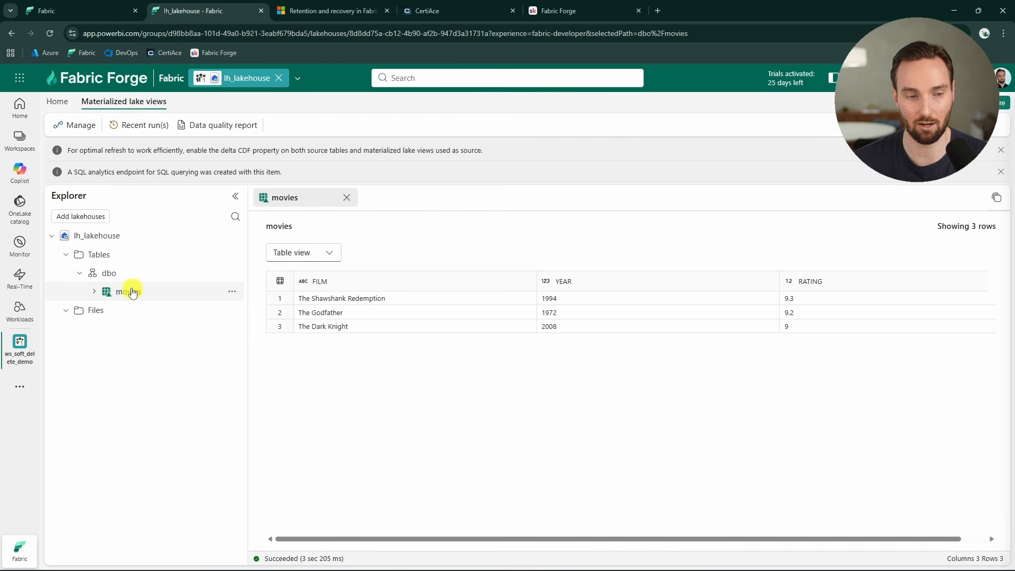
left_click(98, 310)
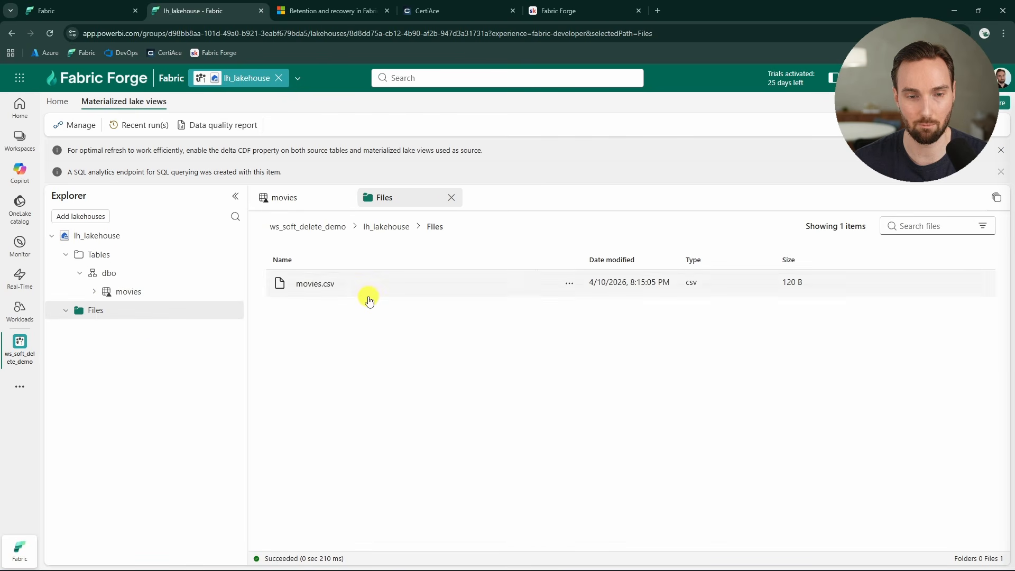
left_click(308, 294)
left_click(434, 227)
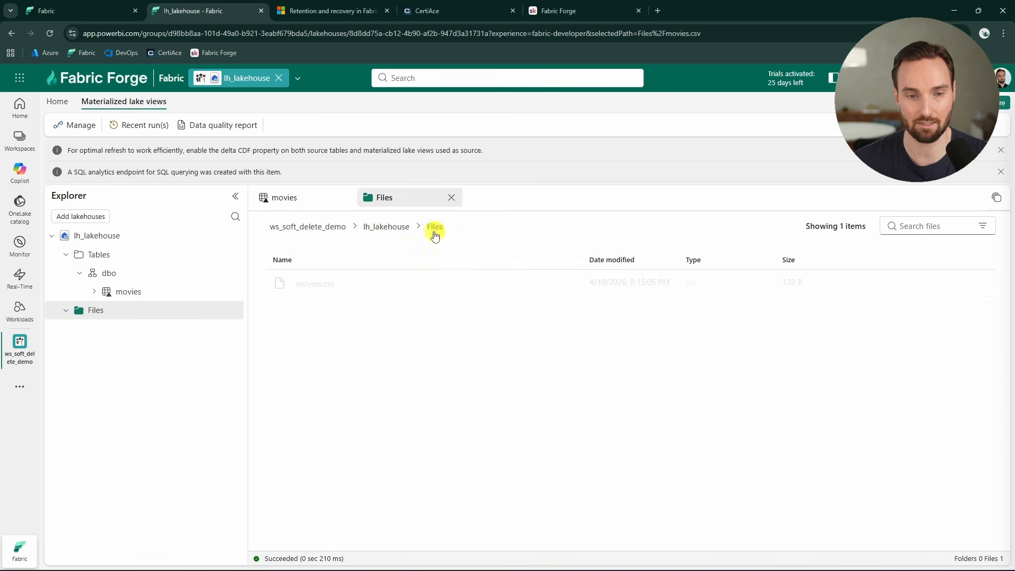
left_click(451, 197)
left_click(346, 200)
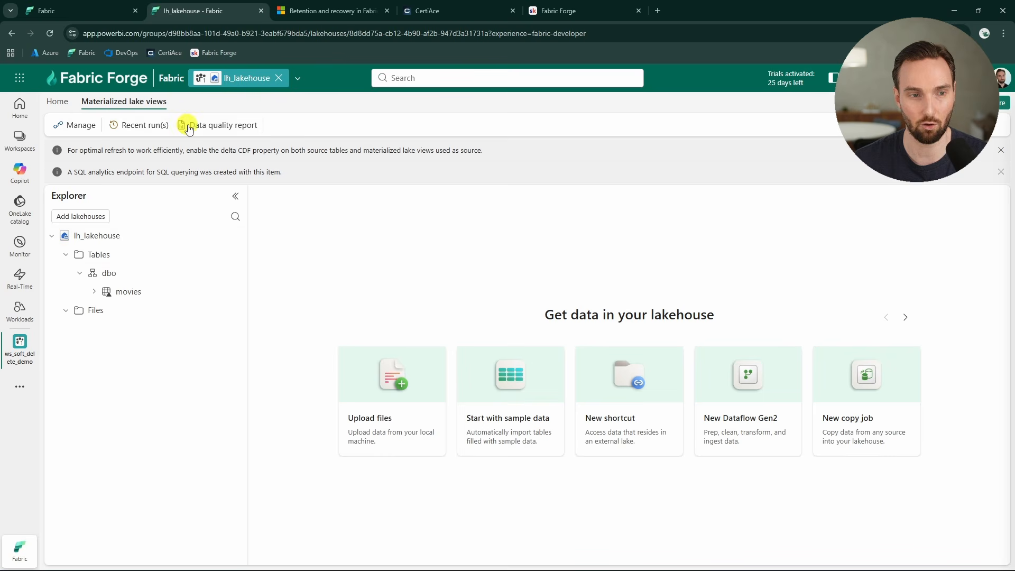
left_click(279, 78)
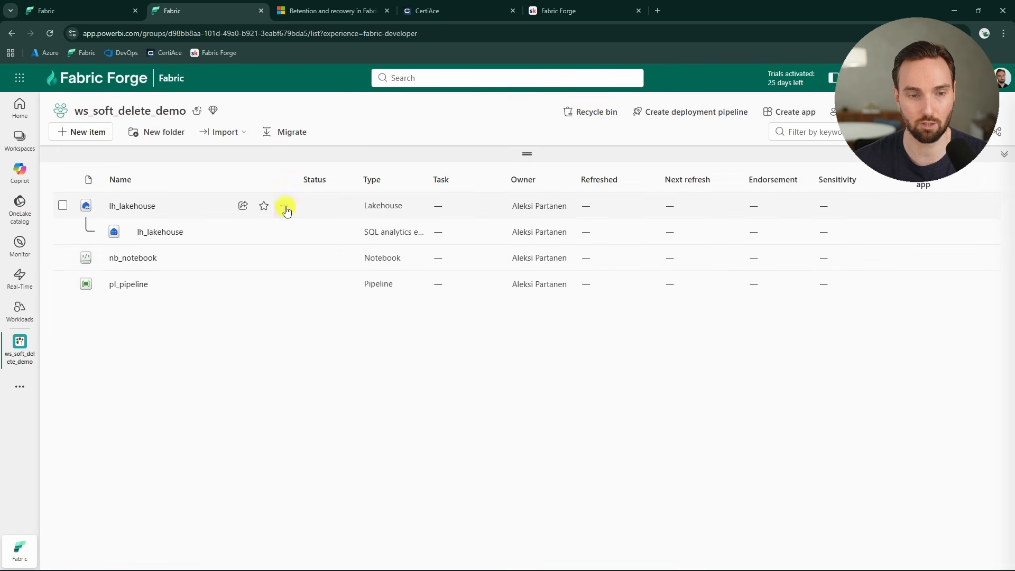
Delete the lh_lakehouse lakehouse from the ws_soft_delete_demo workspace.
left_click(285, 208)
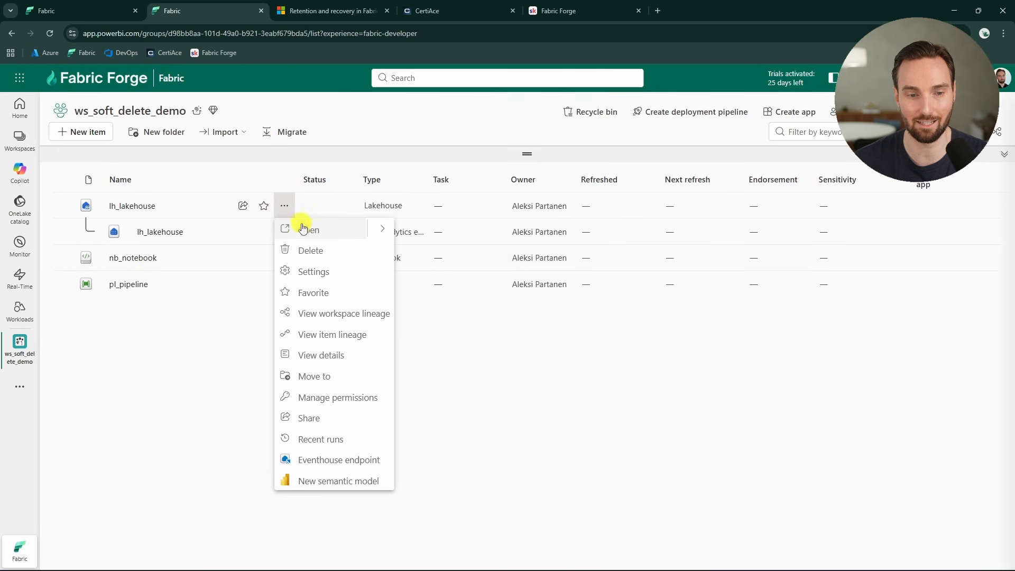
left_click(310, 250)
left_click(601, 344)
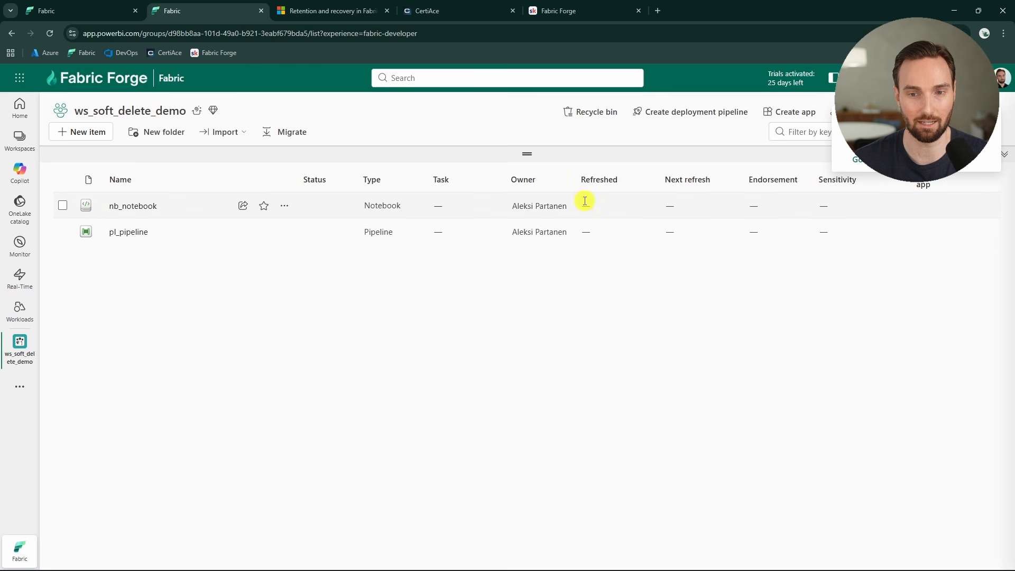
Restore lh_lakehouse with its SQL analytics endpoint from the workspace recycle bin.
left_click(586, 113)
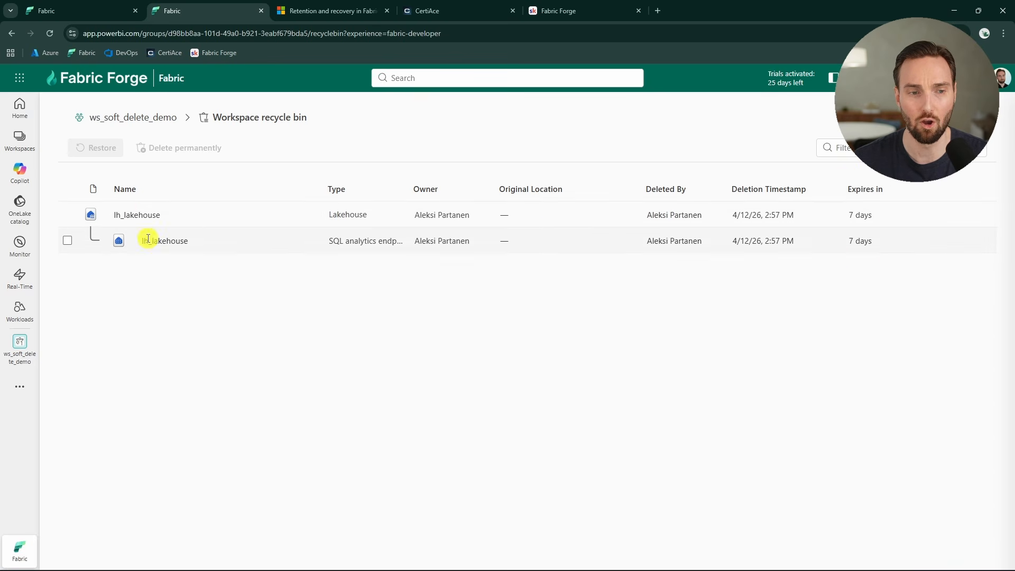
left_click(67, 217)
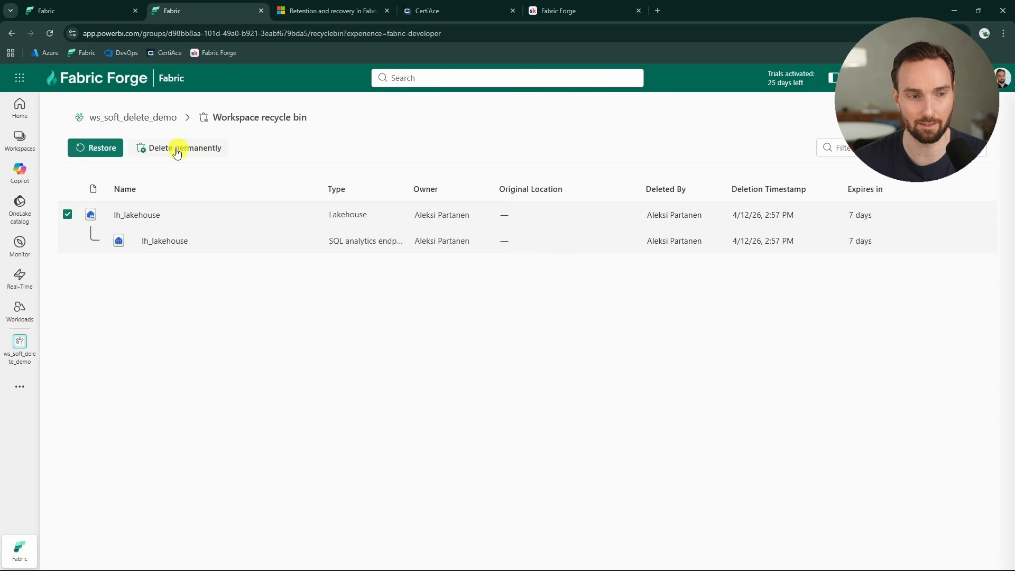
left_click(97, 155)
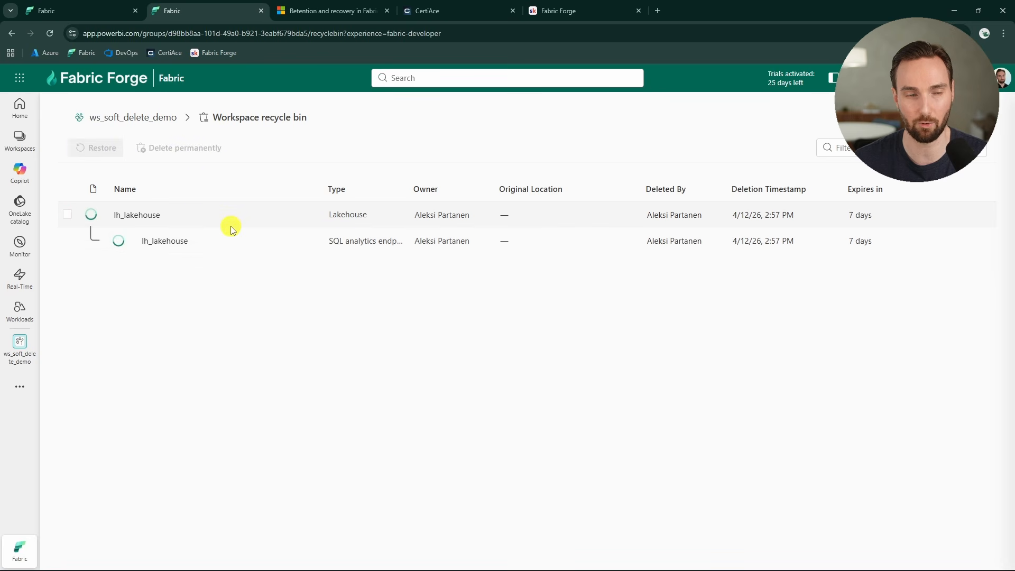
Open the restored lh_lakehouse from the workspace and refresh its dbo tables and Files to check their contents.
left_click(162, 119)
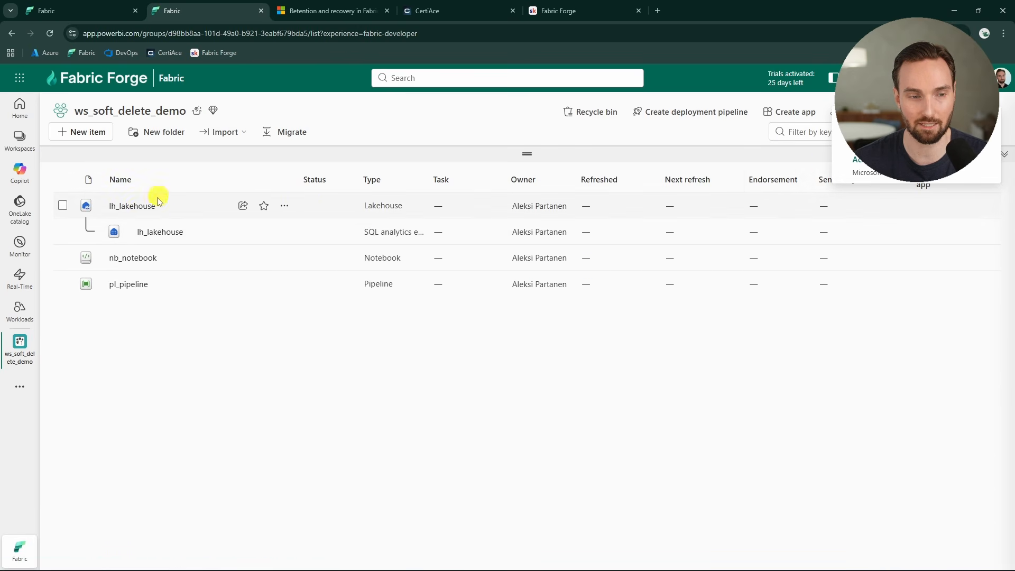
left_click(138, 205)
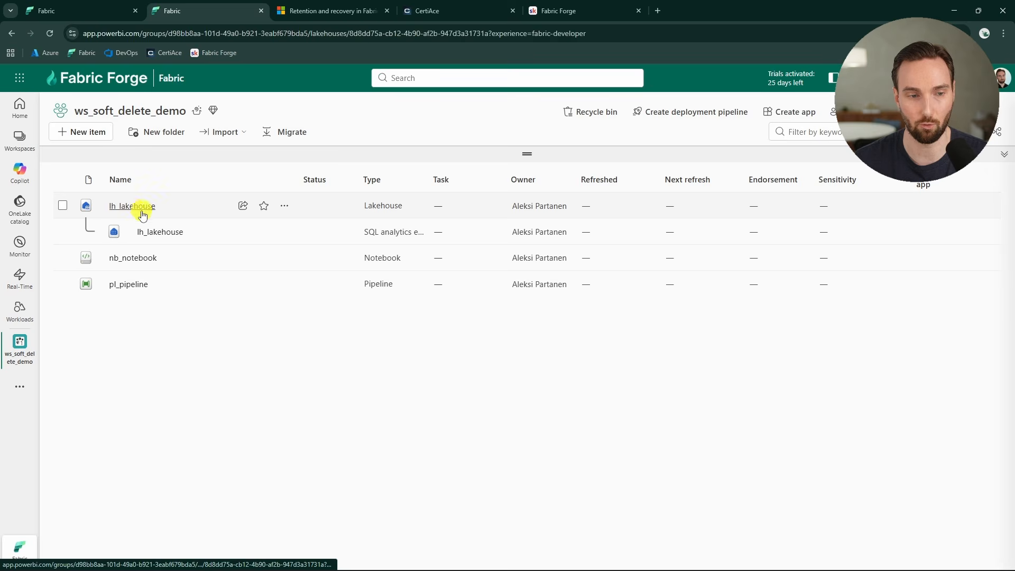
left_click(233, 274)
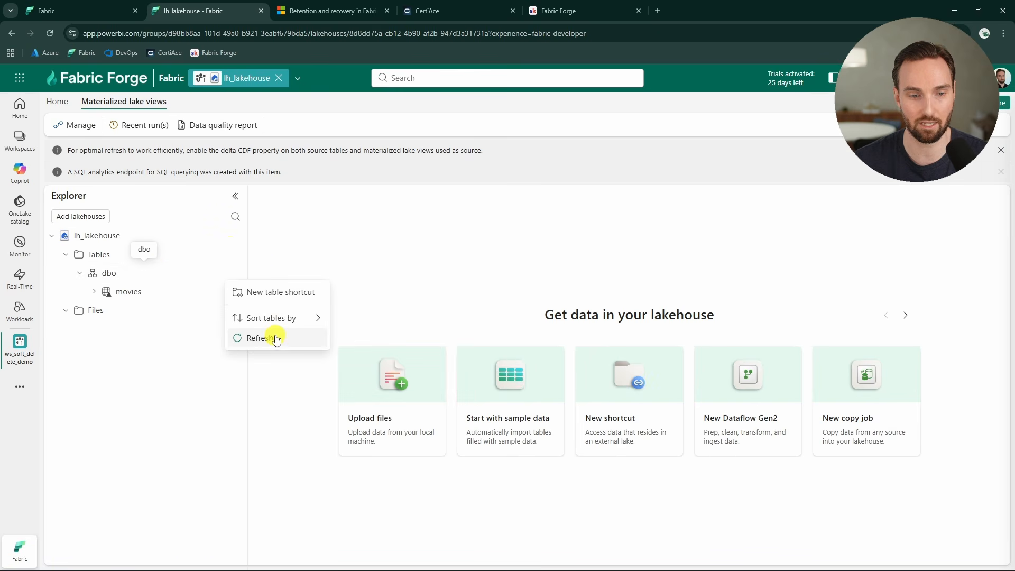
left_click(271, 335)
left_click(94, 316)
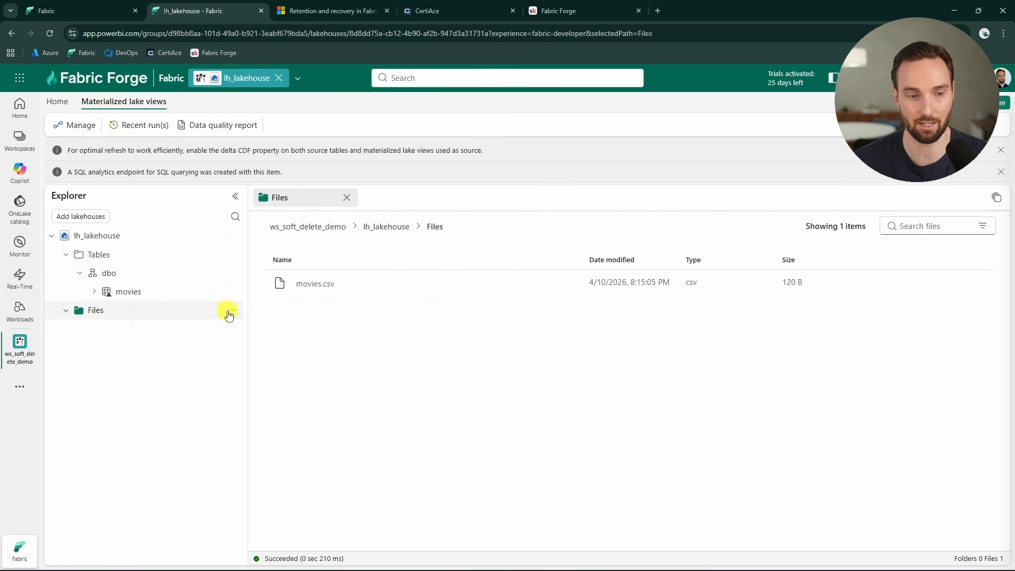
left_click(231, 310)
left_click(265, 482)
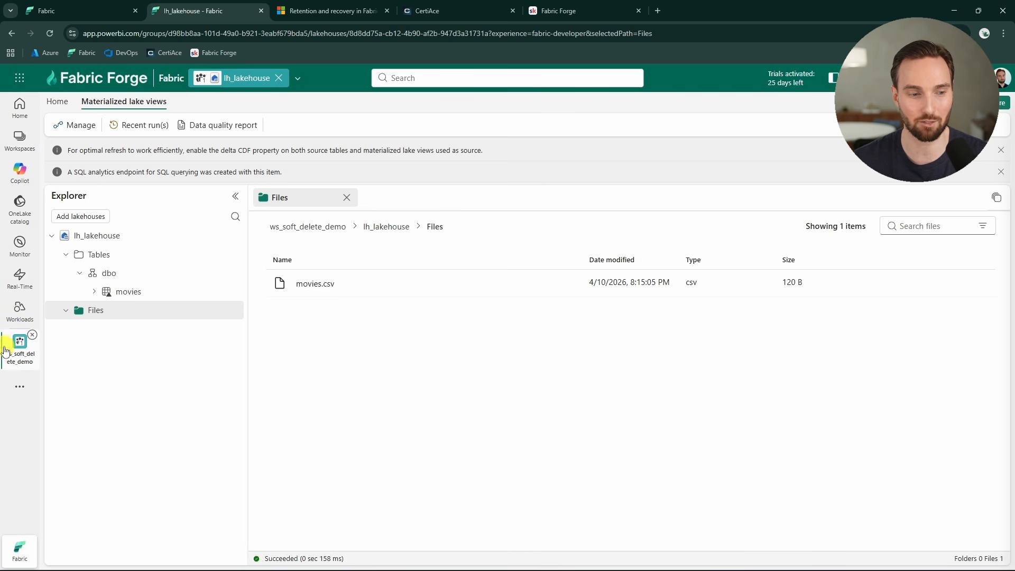
Return to the ws_soft_delete_demo workspace and inspect which notebook the Notebook1 activity in pl_pipeline uses.
left_click(22, 358)
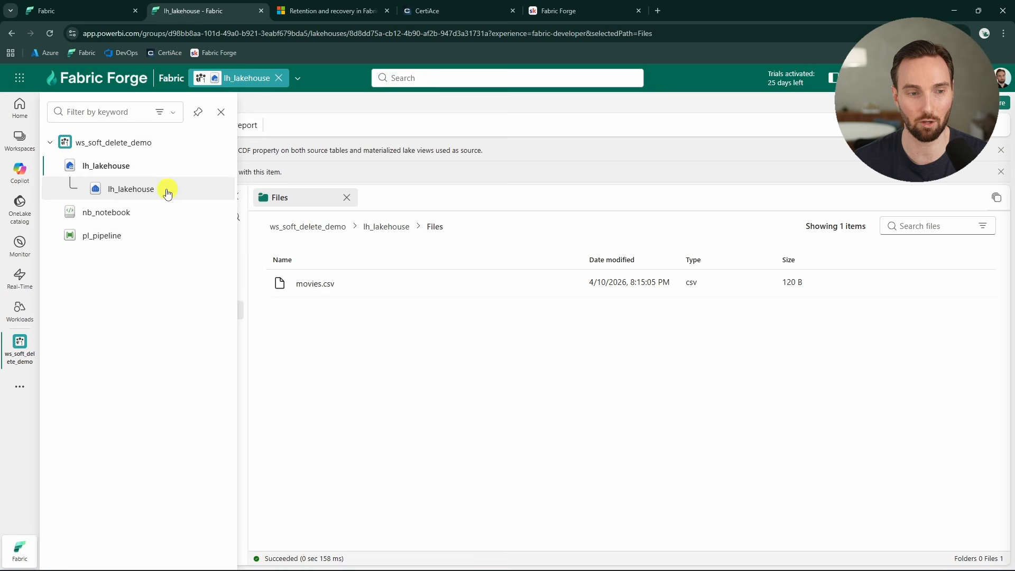
left_click(141, 142)
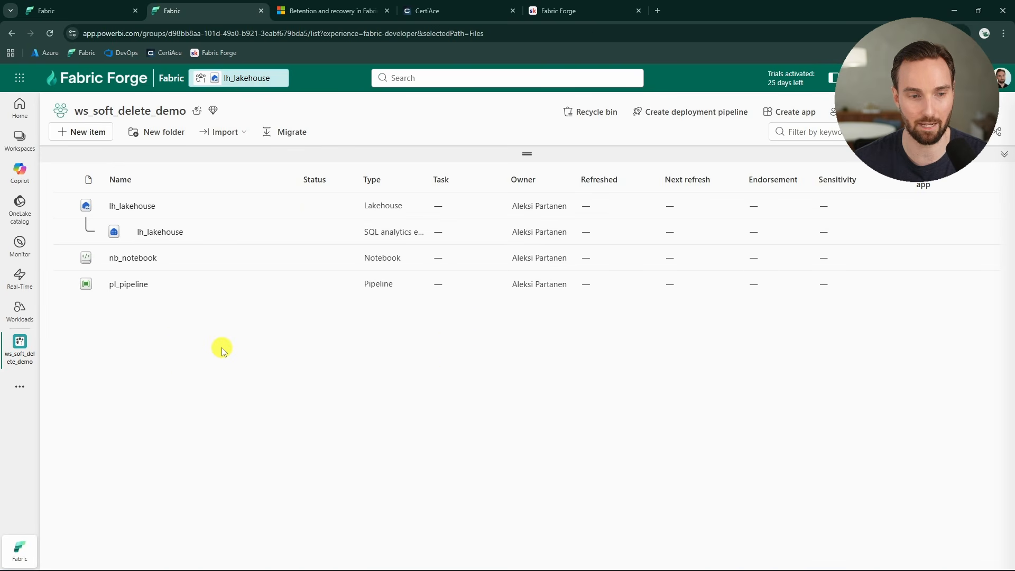
left_click(130, 286)
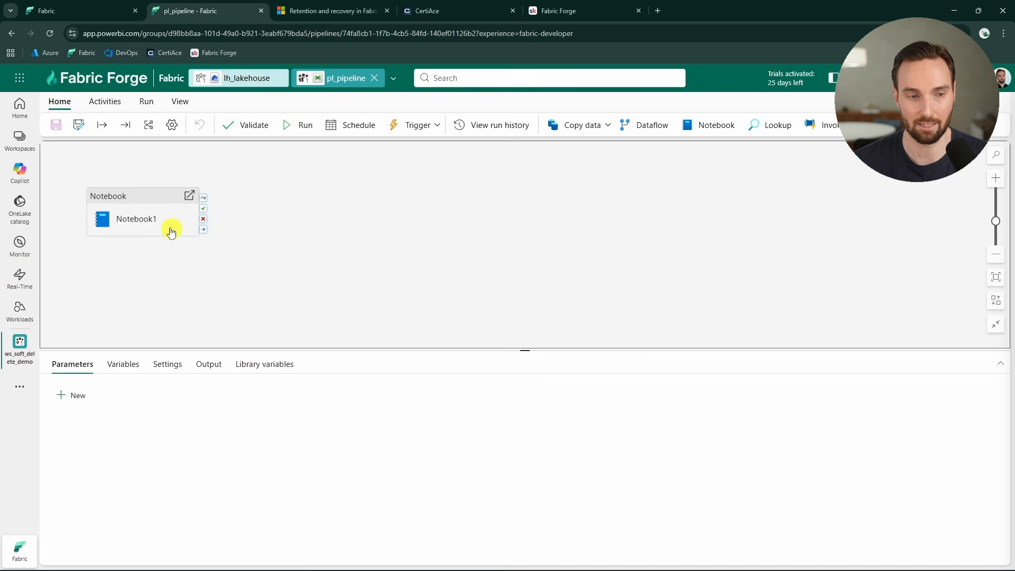
left_click(153, 222)
left_click(111, 364)
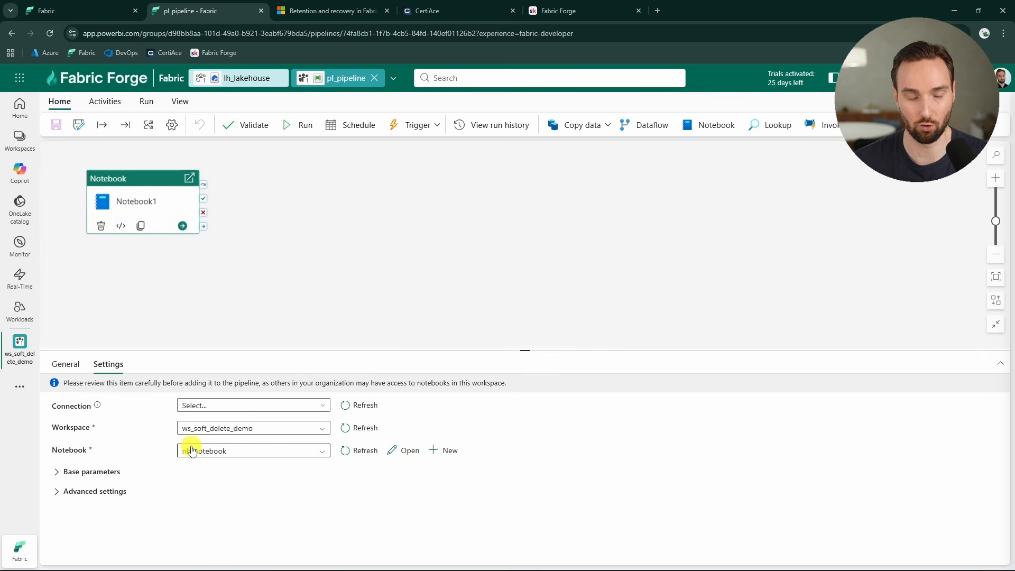
Go back to the workspace item list and delete pl_pipeline.
left_click(19, 344)
left_click(285, 285)
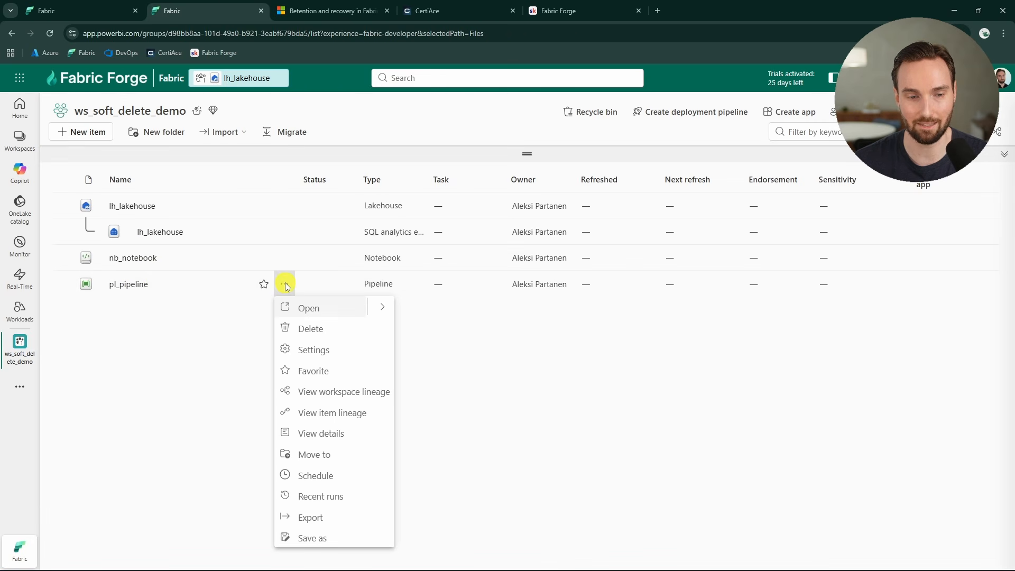
left_click(316, 332)
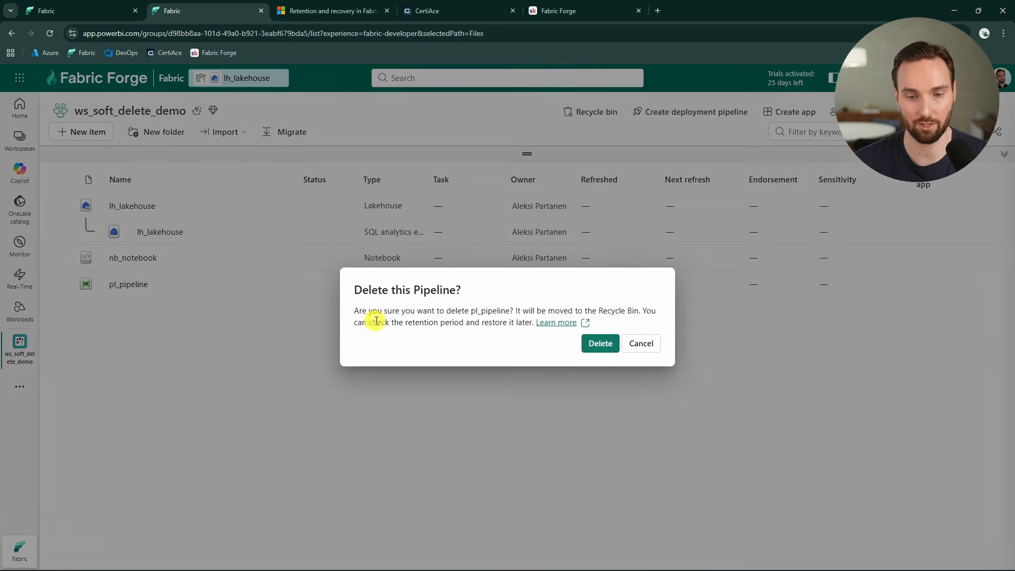
left_click(598, 345)
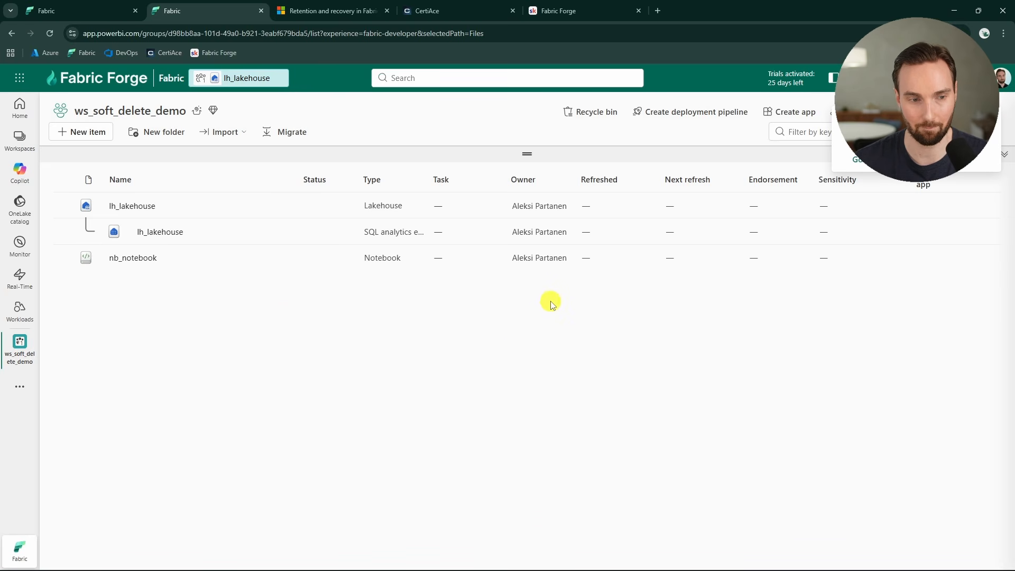
Try to delete nb_notebook from the workspace and check the notifications about the deletion.
left_click(284, 258)
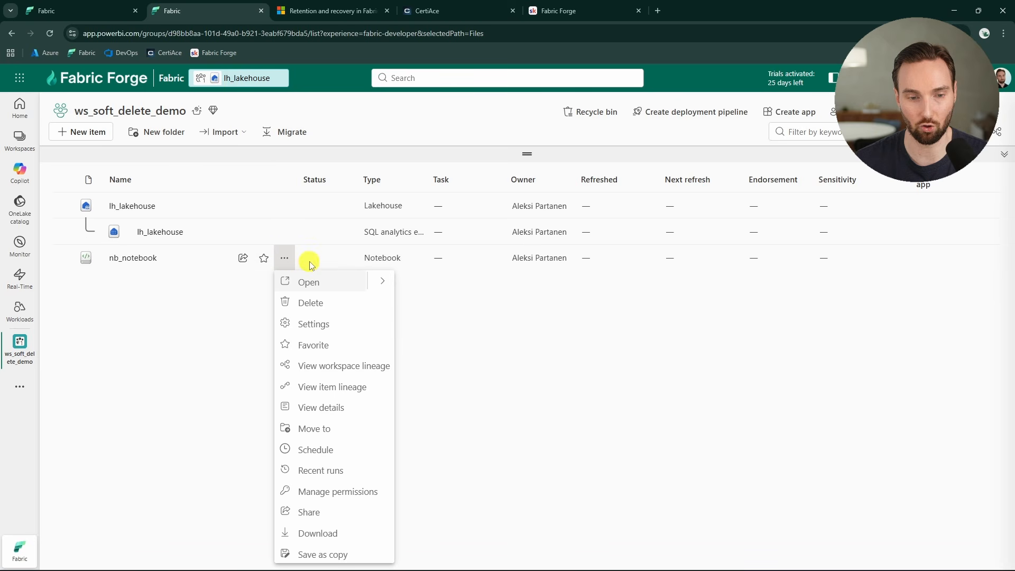
left_click(325, 303)
left_click(601, 345)
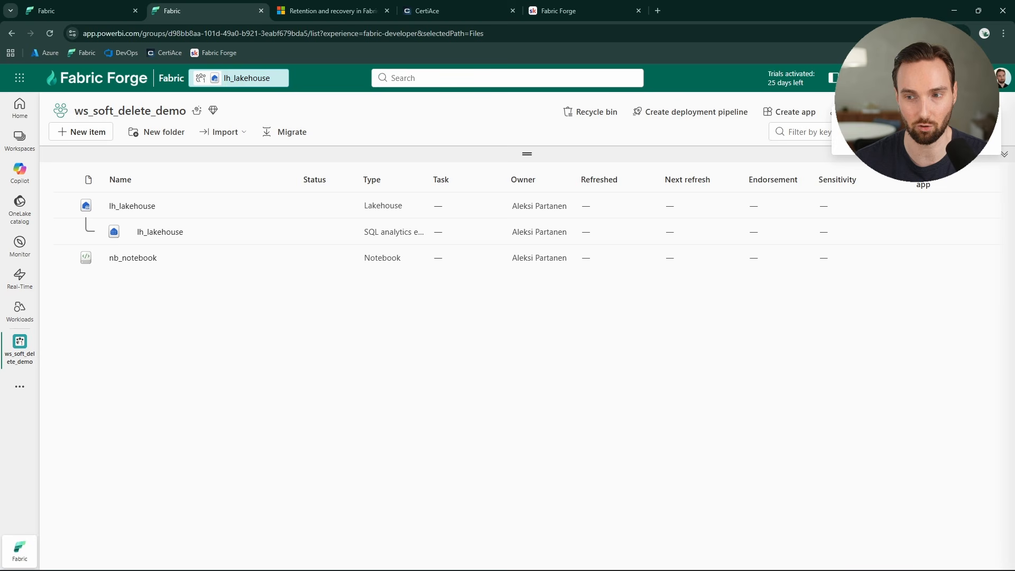
left_click(857, 78)
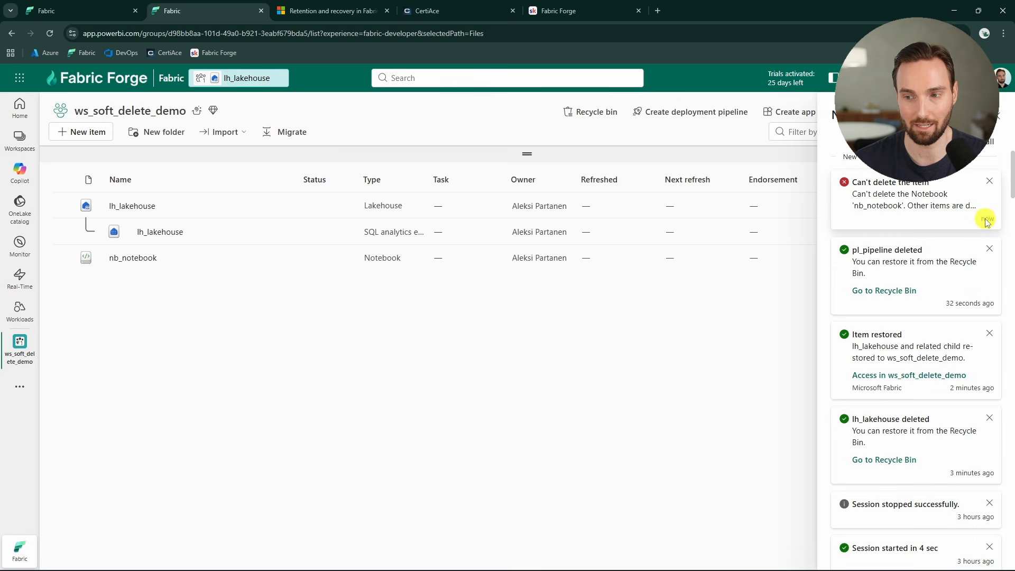
Read the full nb_notebook deletion notification, close the notifications and inspect the deleted items in the workspace recycle bin.
mouse_move(885, 193)
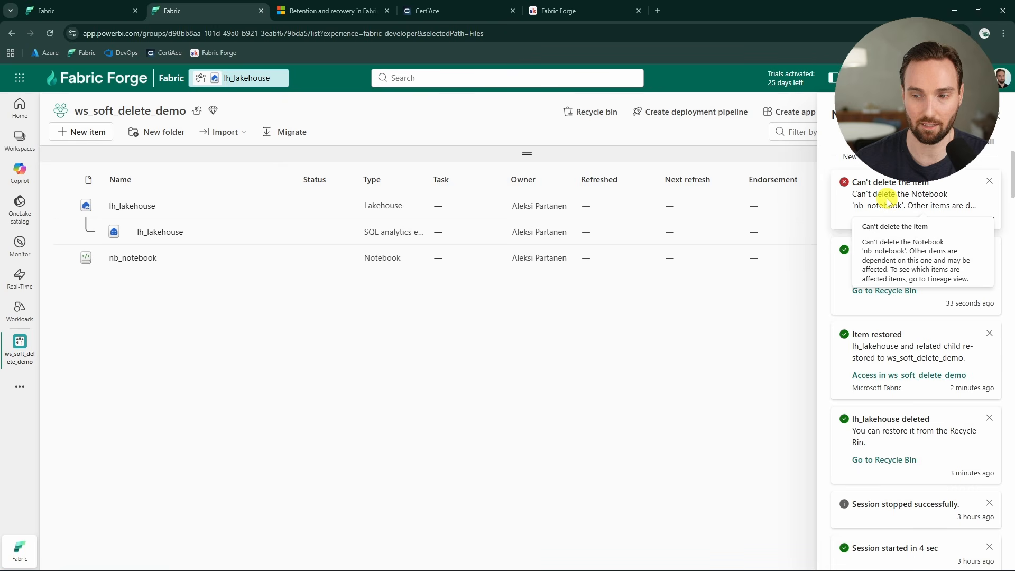
left_click(995, 118)
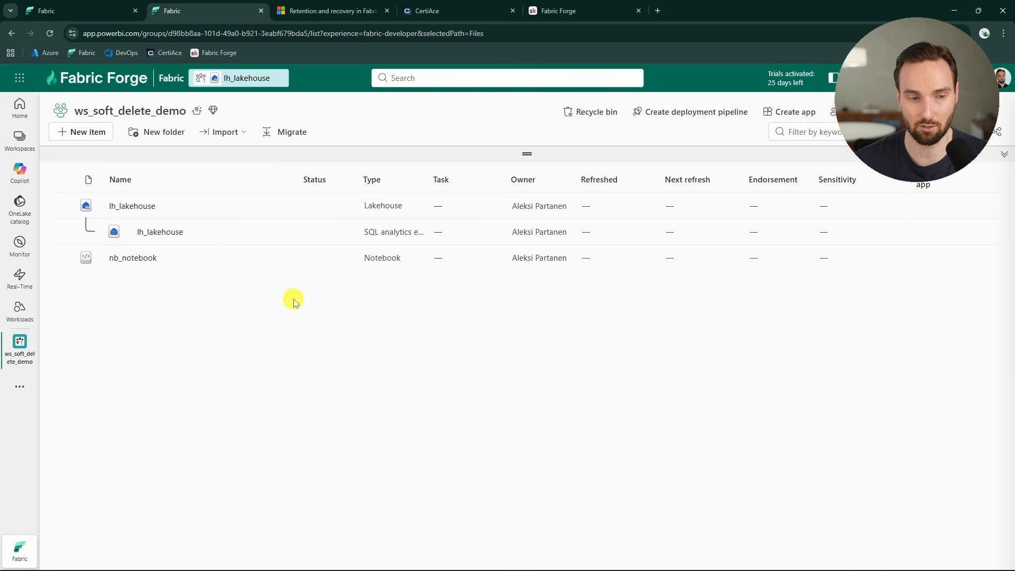
mouse_move(261, 266)
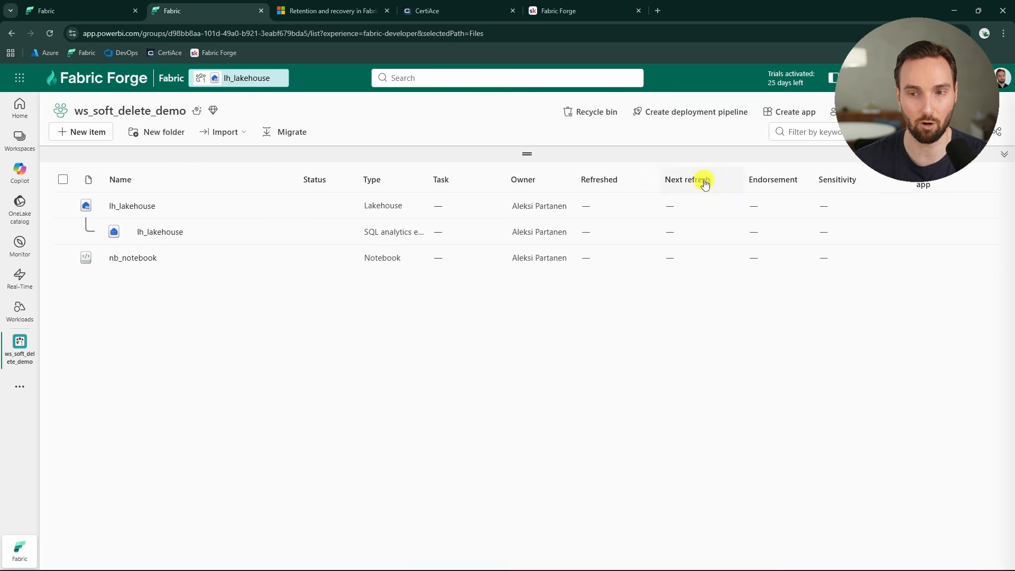
left_click(594, 117)
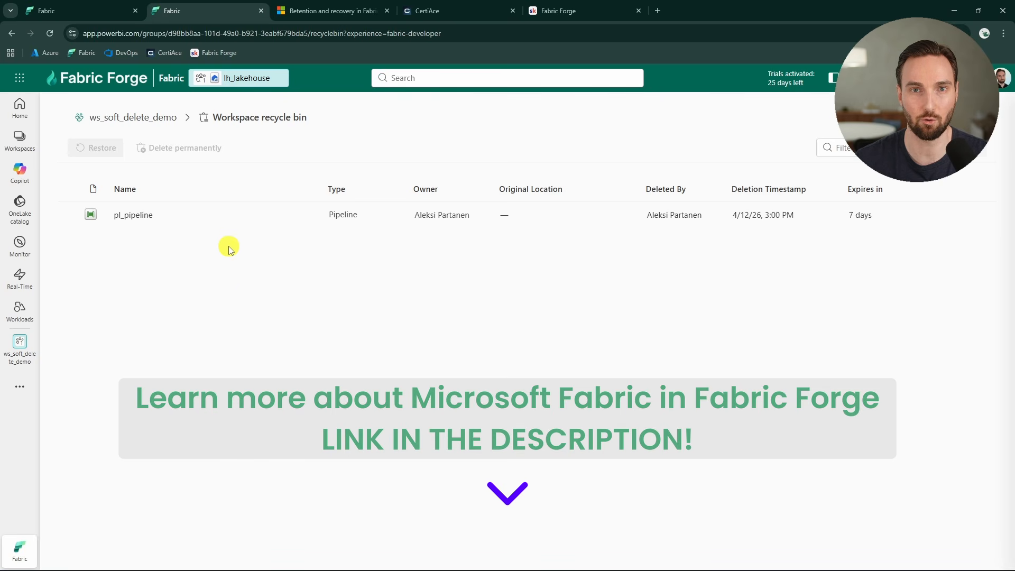
Return to ws_soft_delete_demo and create a new pipeline named pl_pipeline in that workspace.
left_click(143, 117)
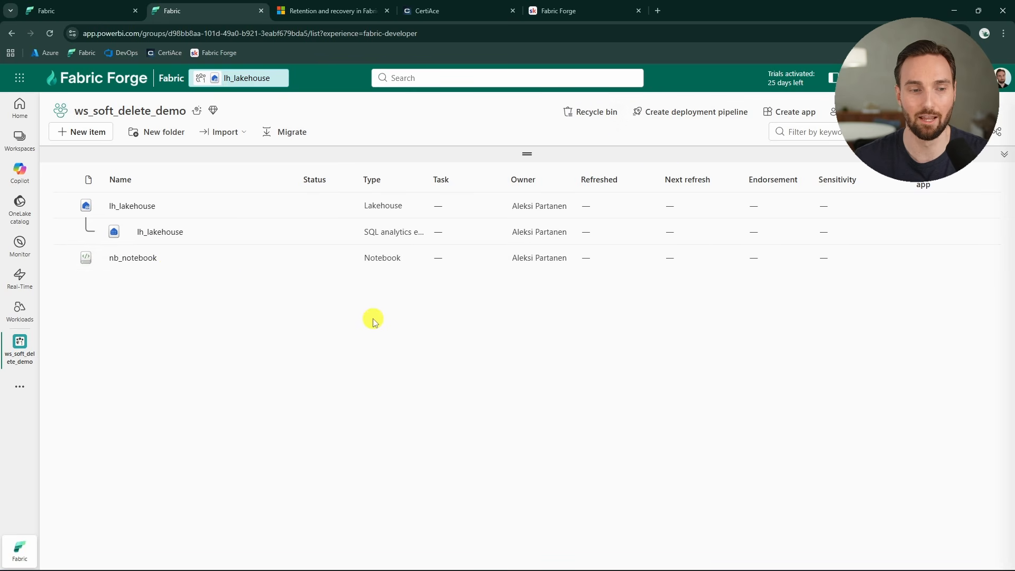
left_click(92, 135)
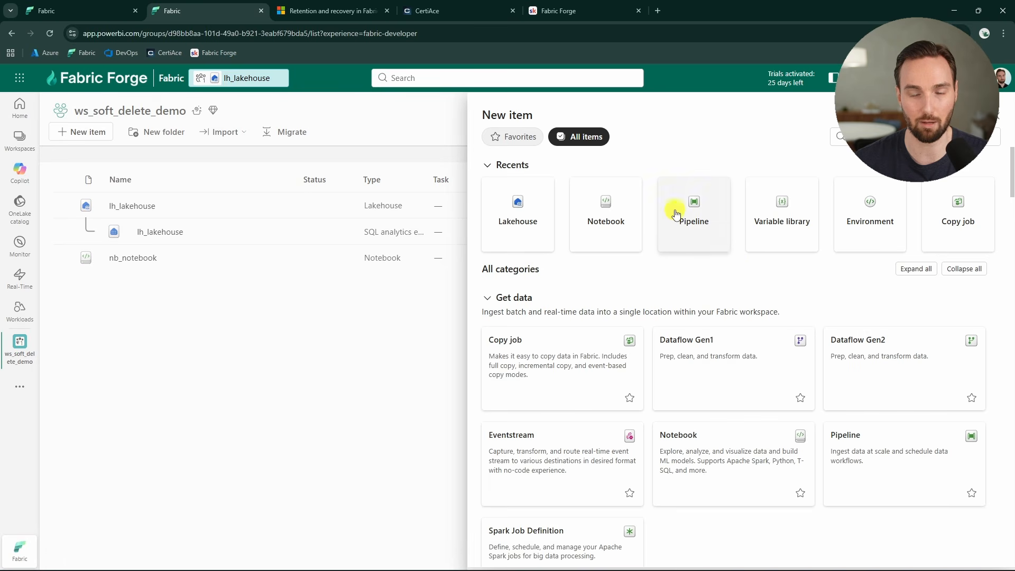
left_click(677, 211)
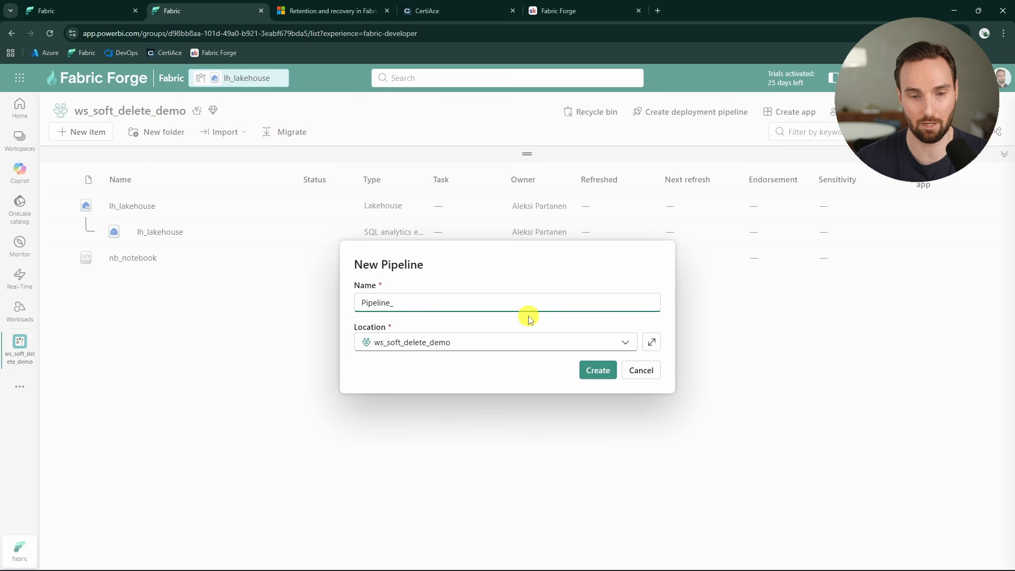
key("ctrl+a")
type("p")
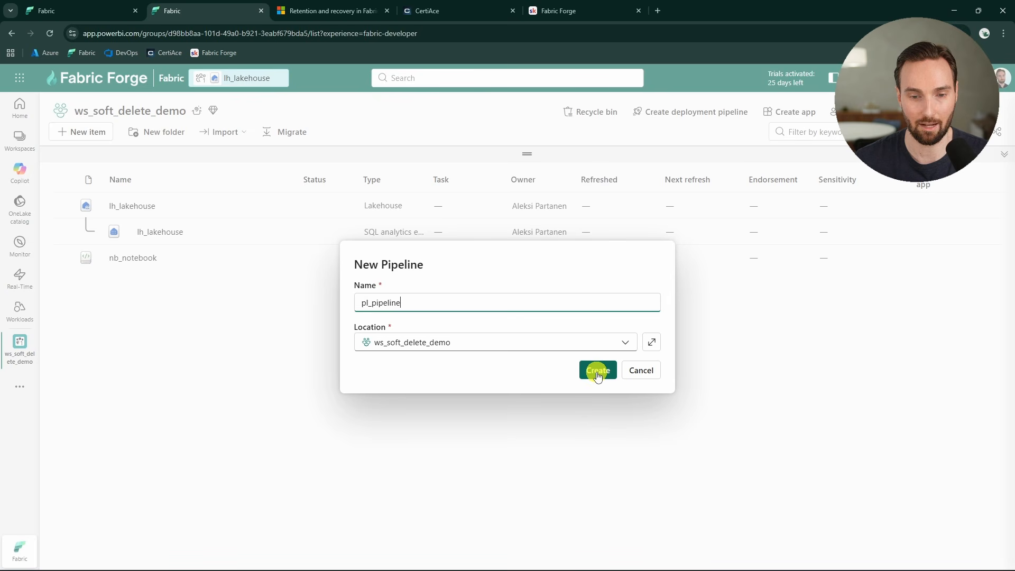
left_click(598, 373)
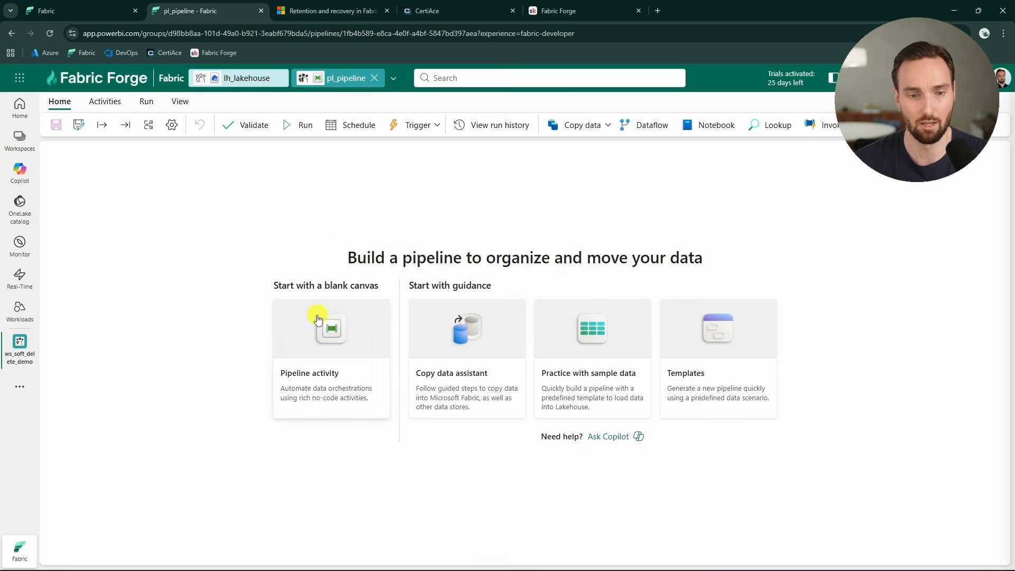
Add a Wait activity to the new pl_pipeline from a blank canvas and save the pipeline.
left_click(368, 329)
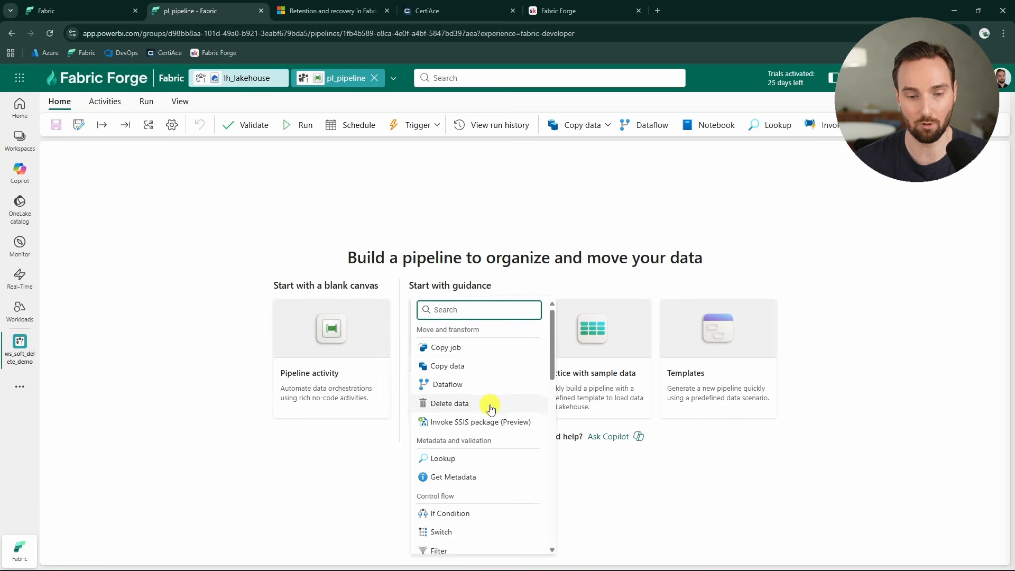
scroll(481, 418, "down", 3)
left_click(444, 362)
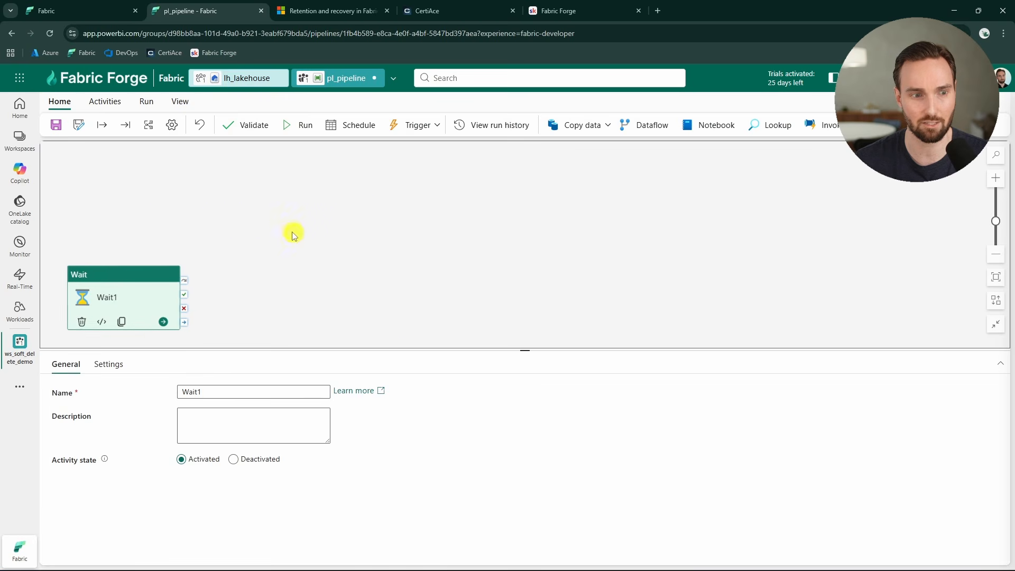
left_click(56, 124)
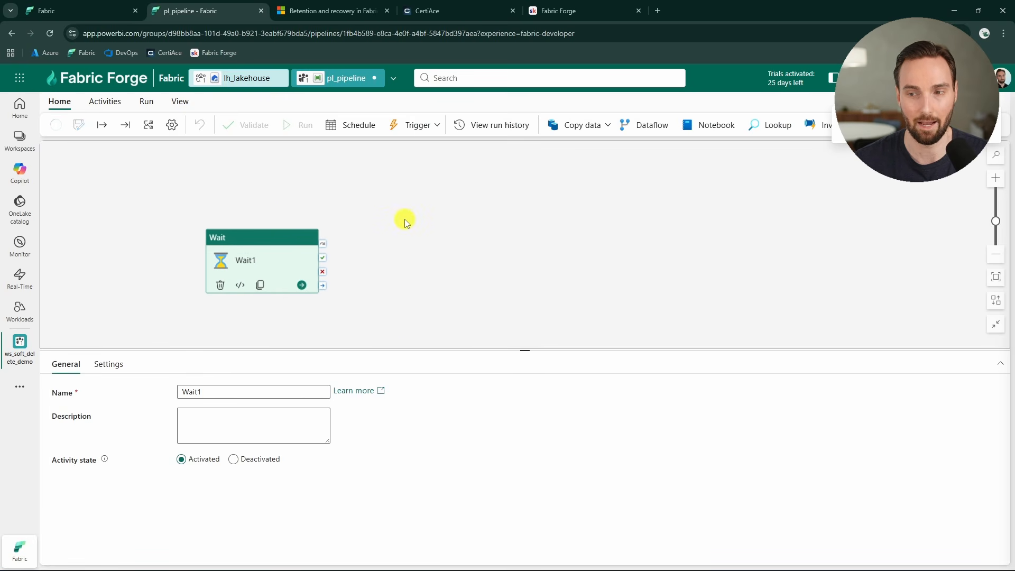
Compare the ws_soft_delete_demo item list with the deleted pl_pipeline in the workspace recycle bin.
left_click(19, 341)
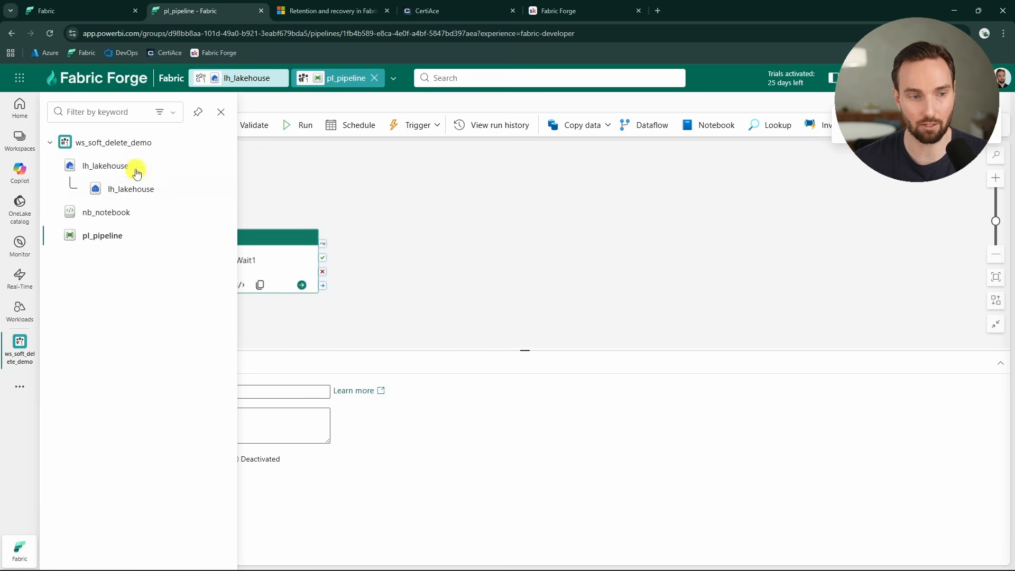
left_click(131, 143)
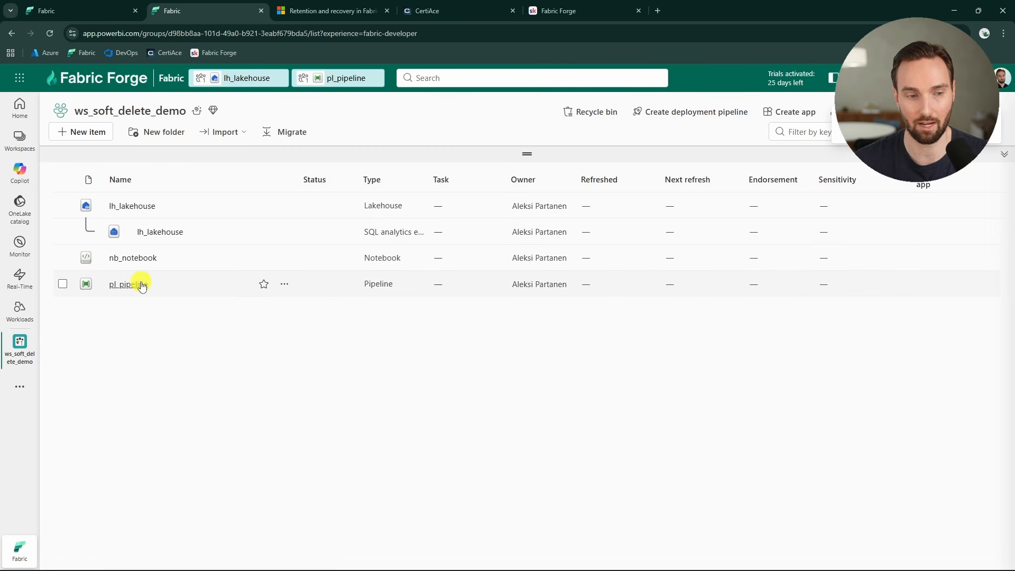
left_click(586, 112)
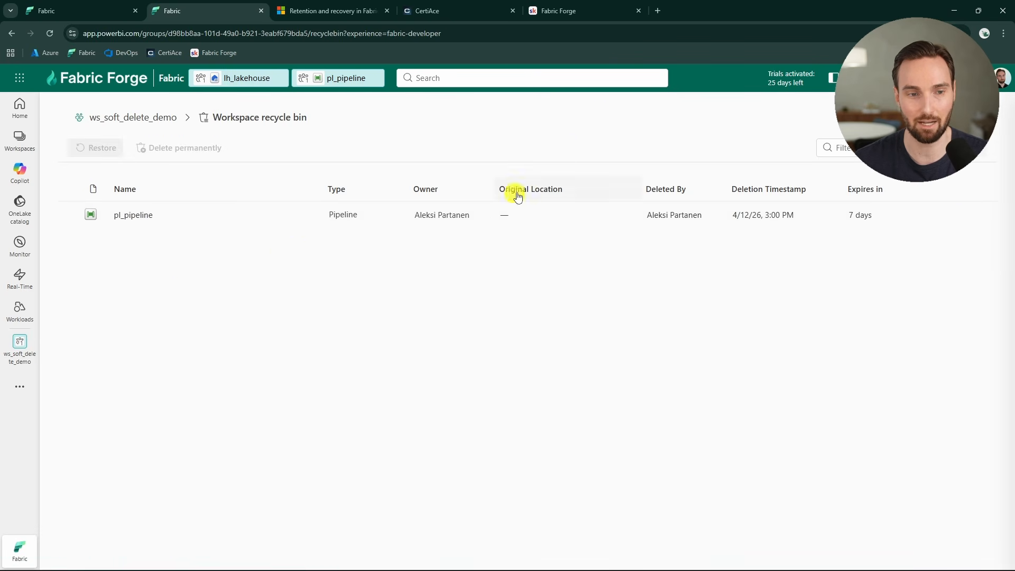
left_click(162, 121)
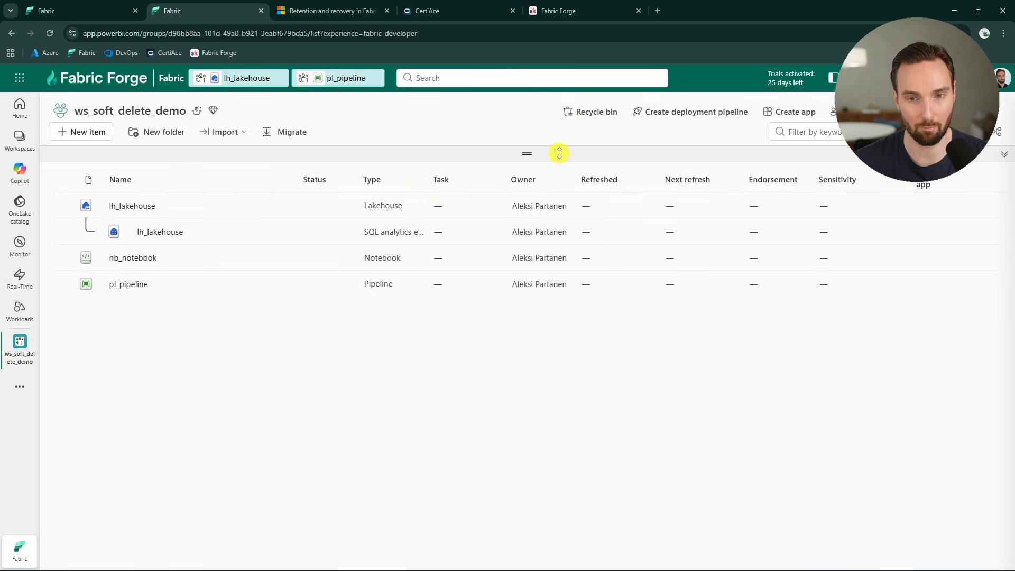
Try to restore the deleted pl_pipeline from the recycle bin while the new pipeline has the same name.
left_click(585, 113)
left_click(67, 214)
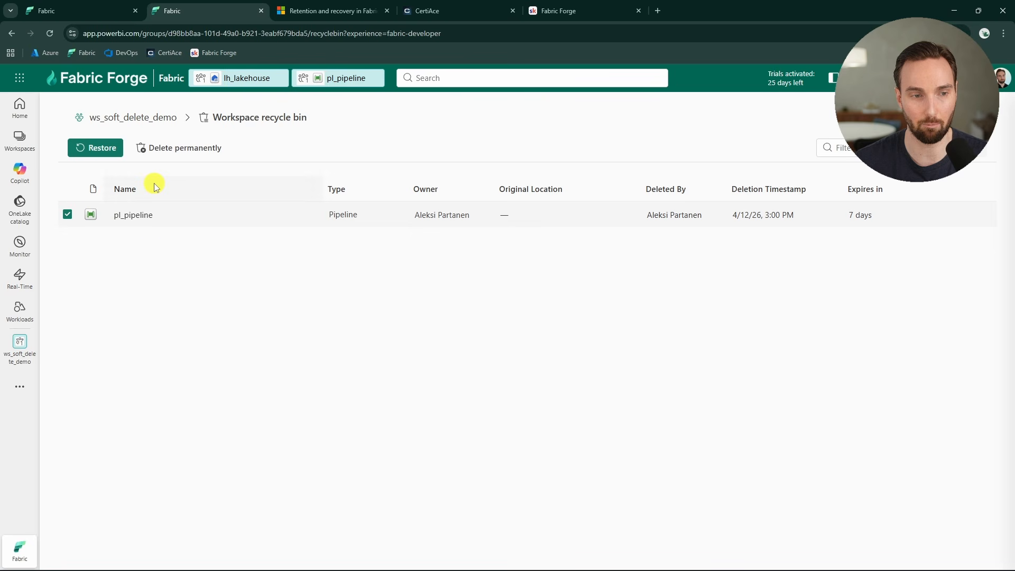
left_click(96, 149)
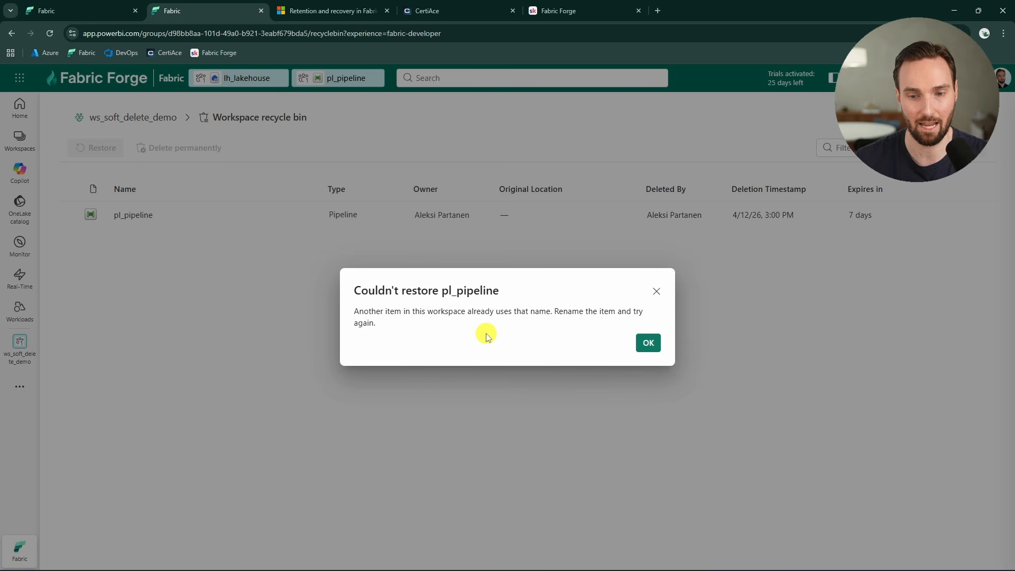
left_click(656, 292)
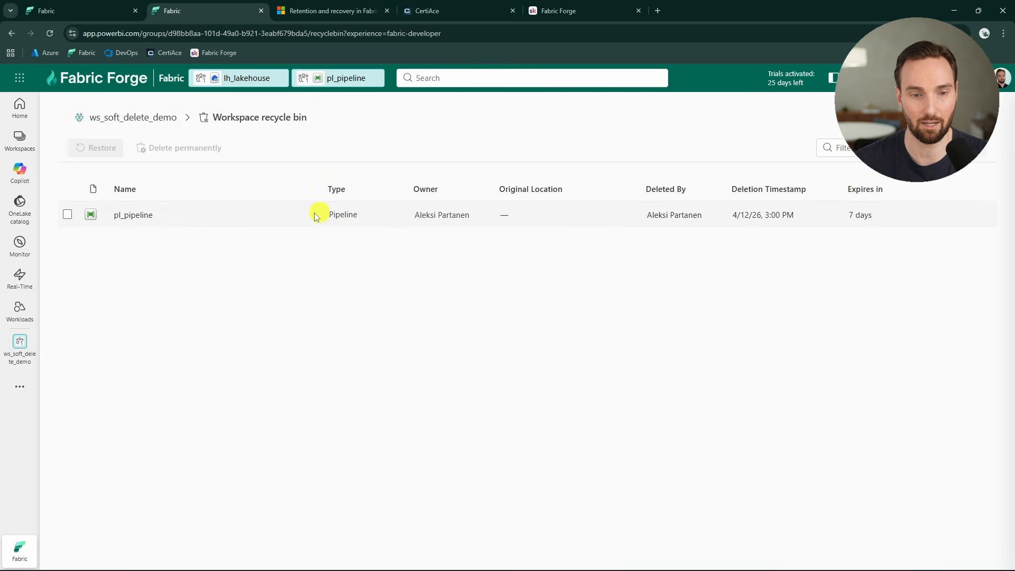
Rename the new pl_pipeline in the ws_soft_delete_demo workspace to pl_pipeline_2 through its item settings.
left_click(138, 119)
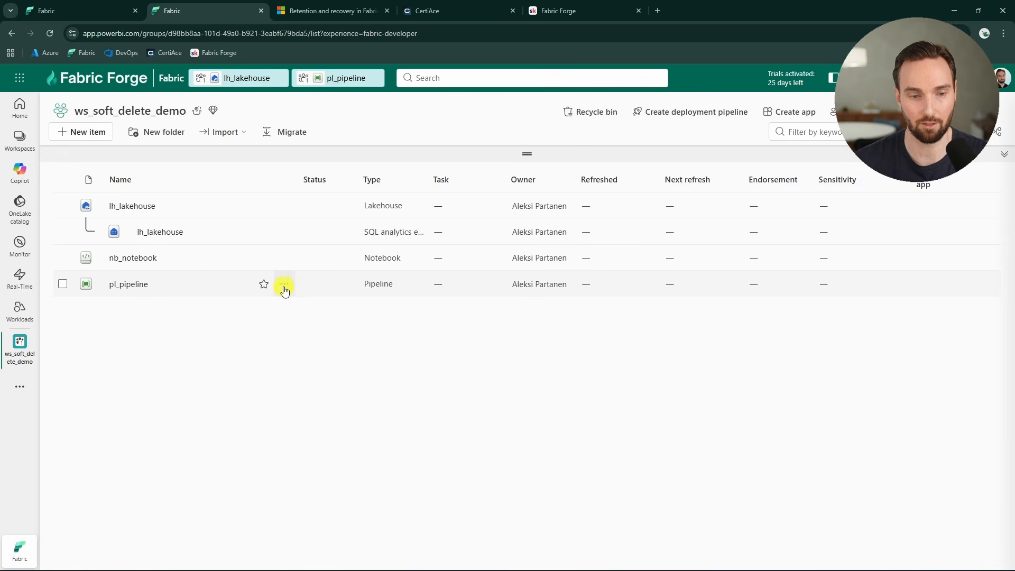
left_click(286, 286)
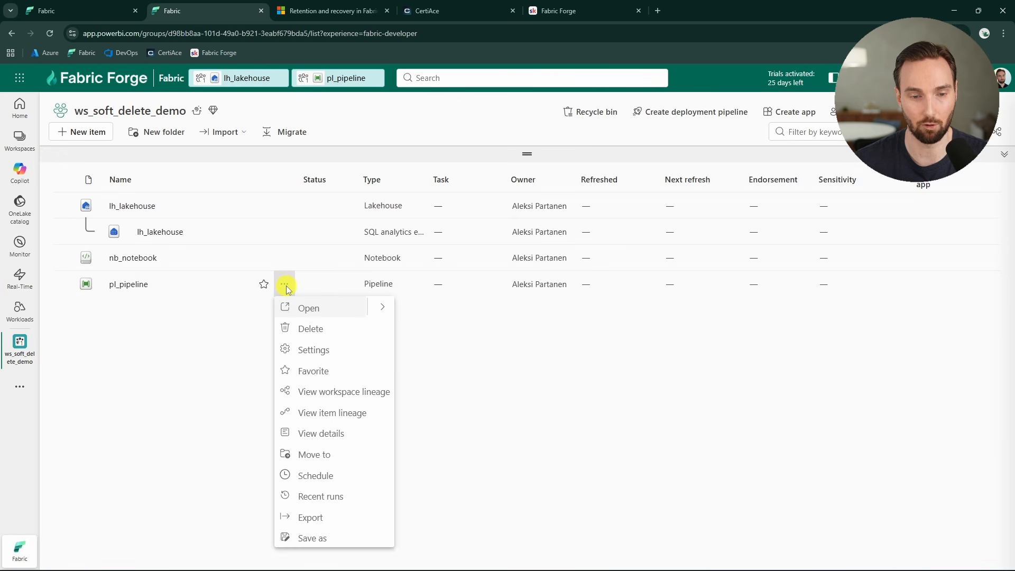
left_click(339, 358)
left_click(689, 175)
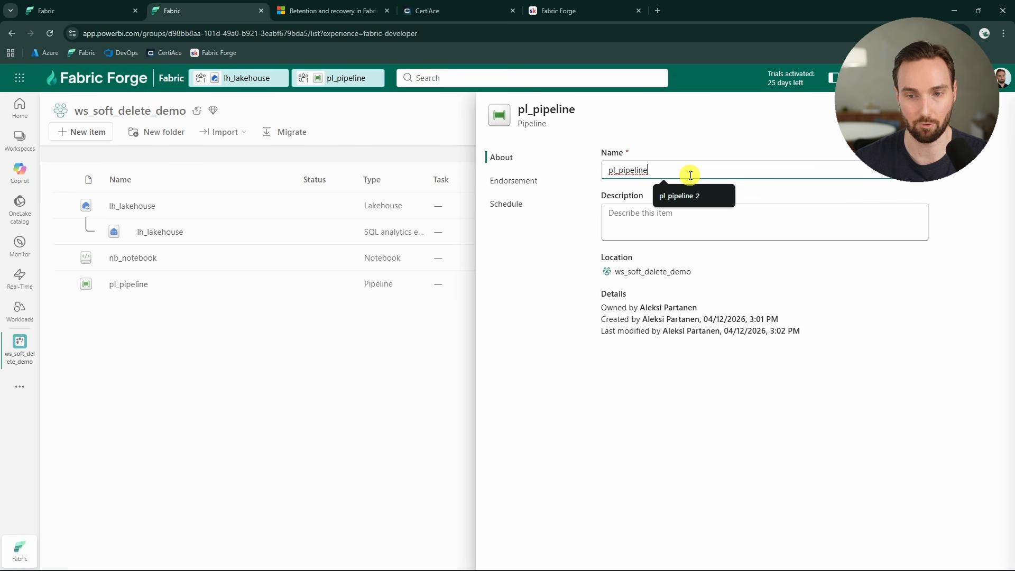
type("_2")
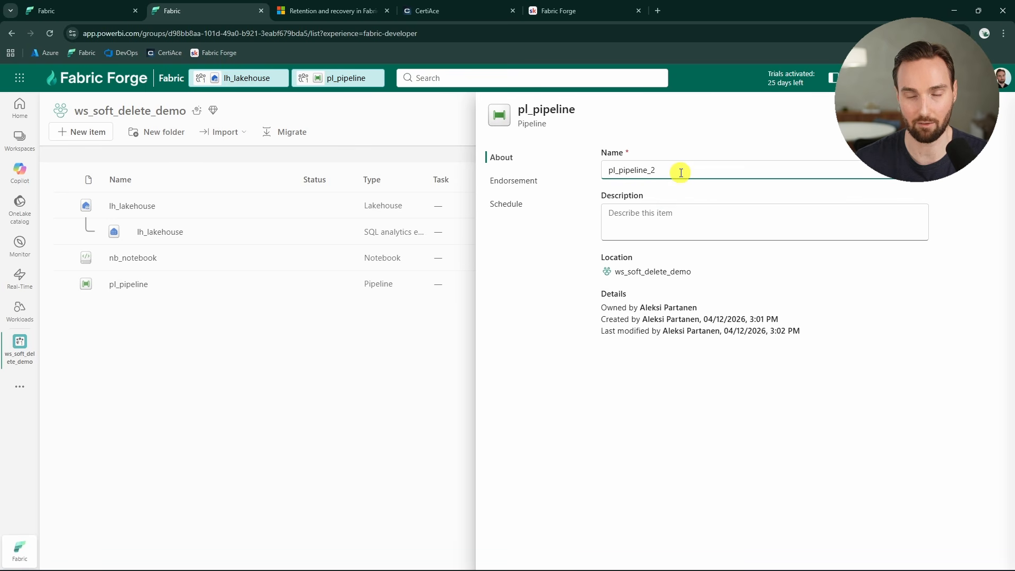
left_click(539, 317)
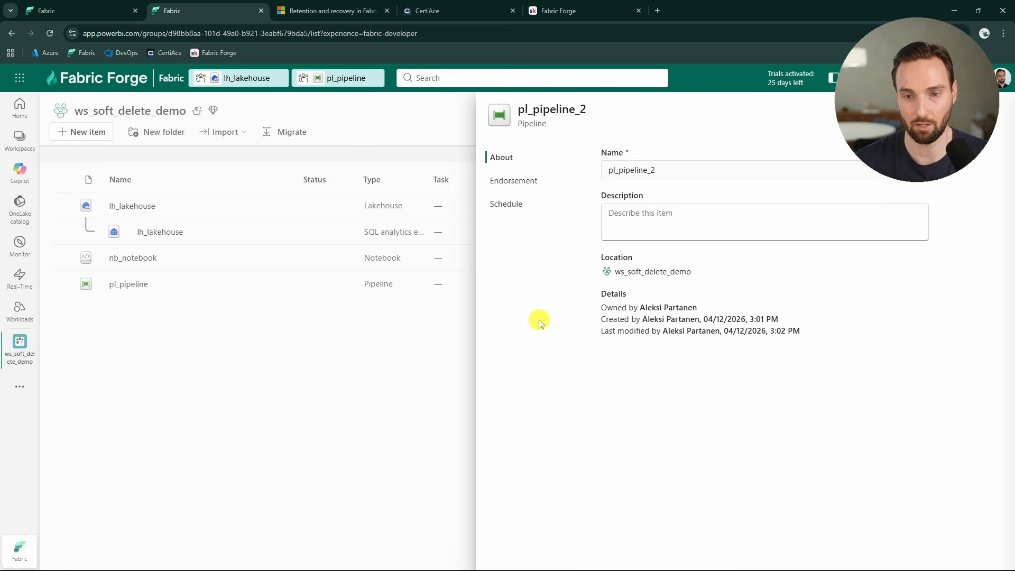
left_click(999, 115)
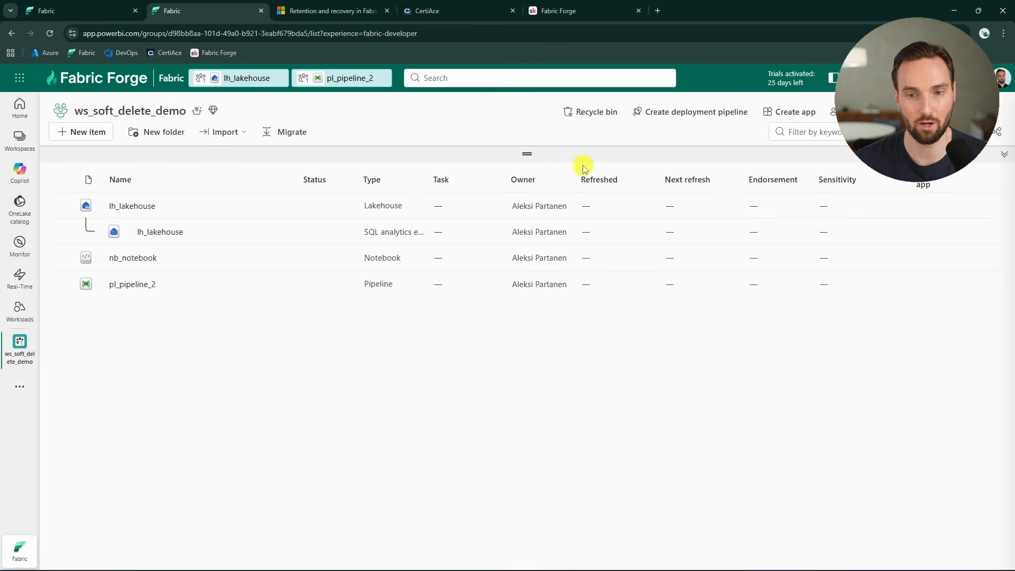
Restore the deleted pl_pipeline from the workspace recycle bin and return to the workspace item list.
left_click(595, 118)
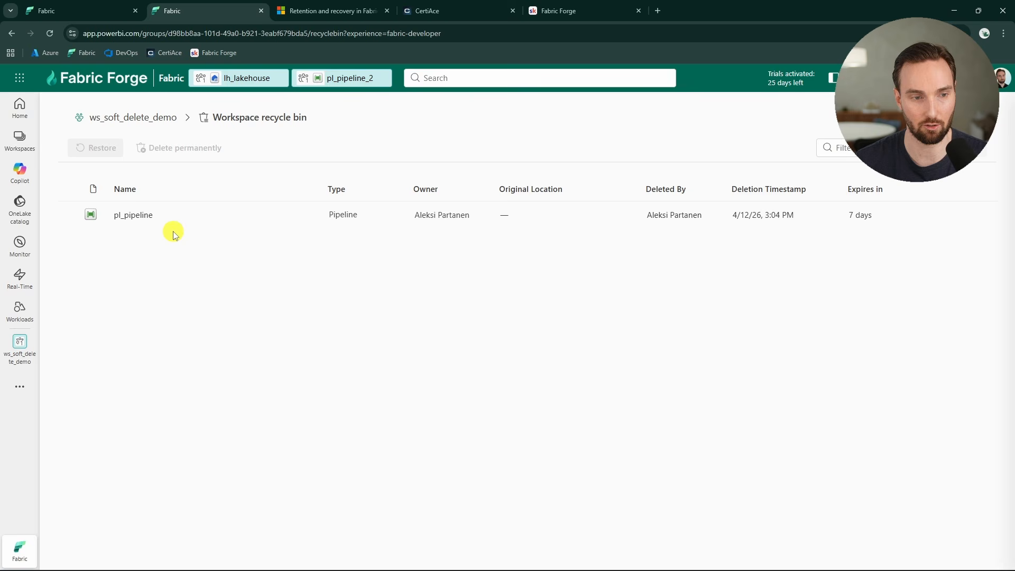
left_click(68, 214)
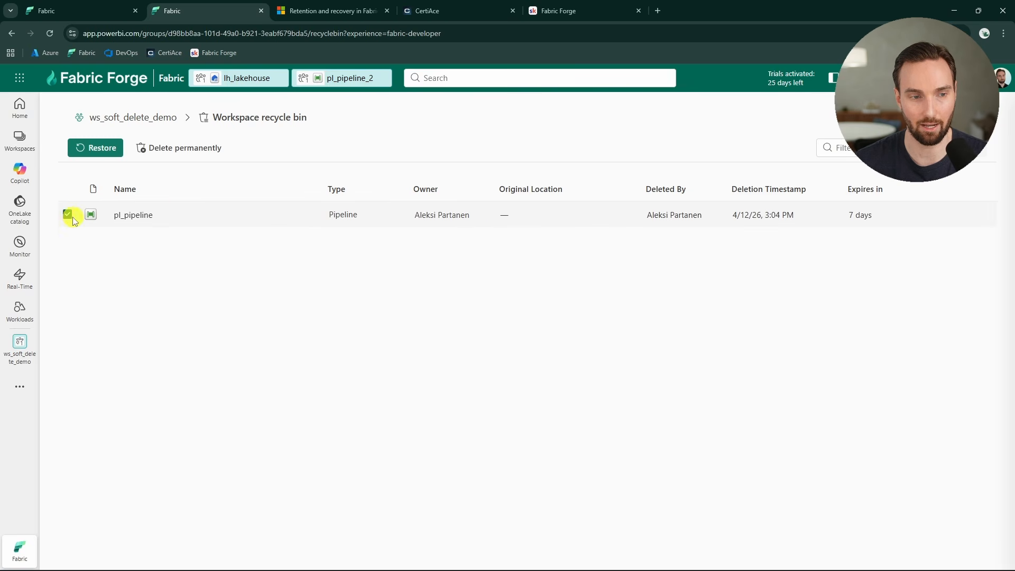
left_click(108, 154)
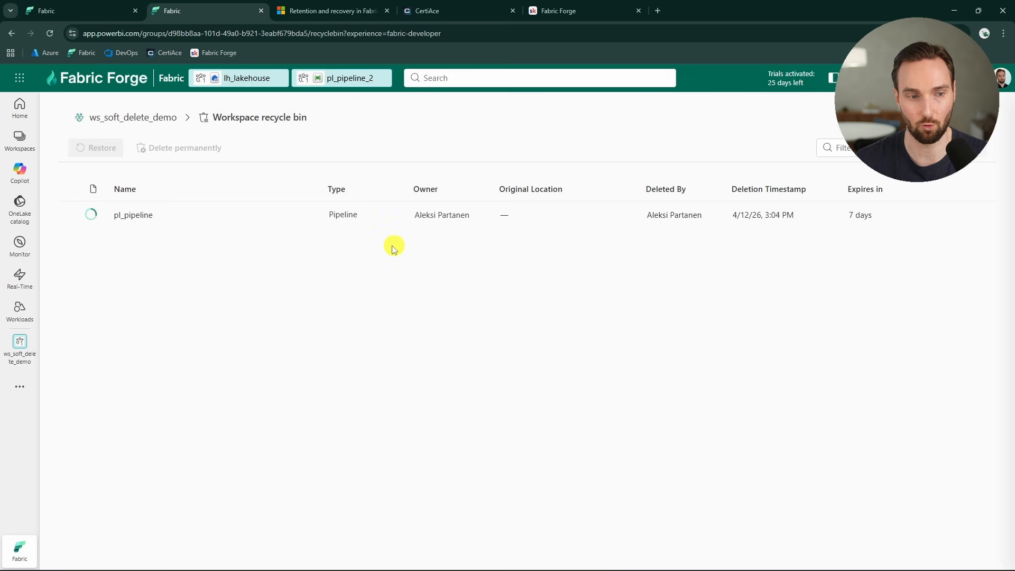
left_click(138, 116)
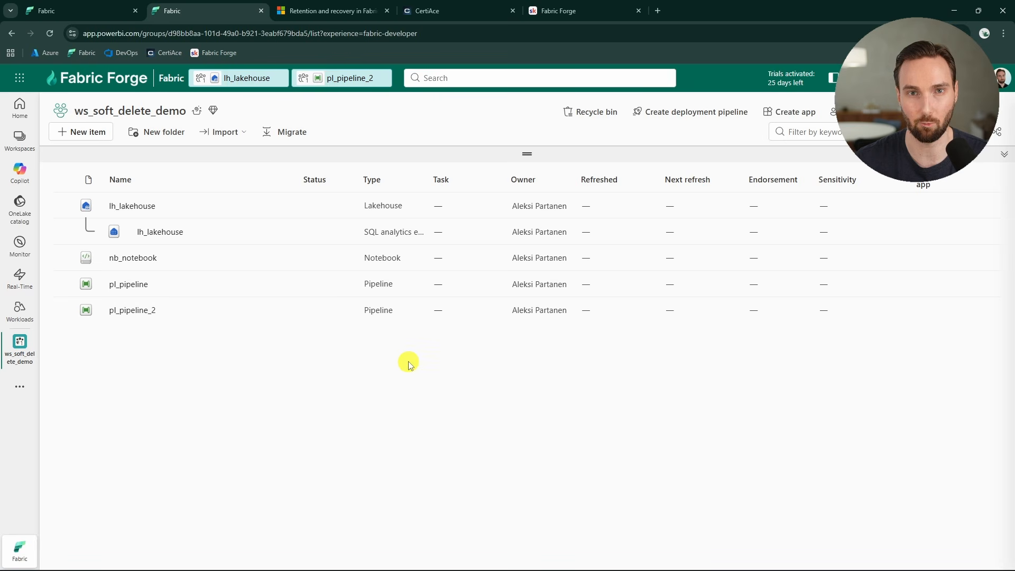
Switch to the Microsoft Learn article on retention and recovery and review the item types that support soft-delete.
left_click(317, 11)
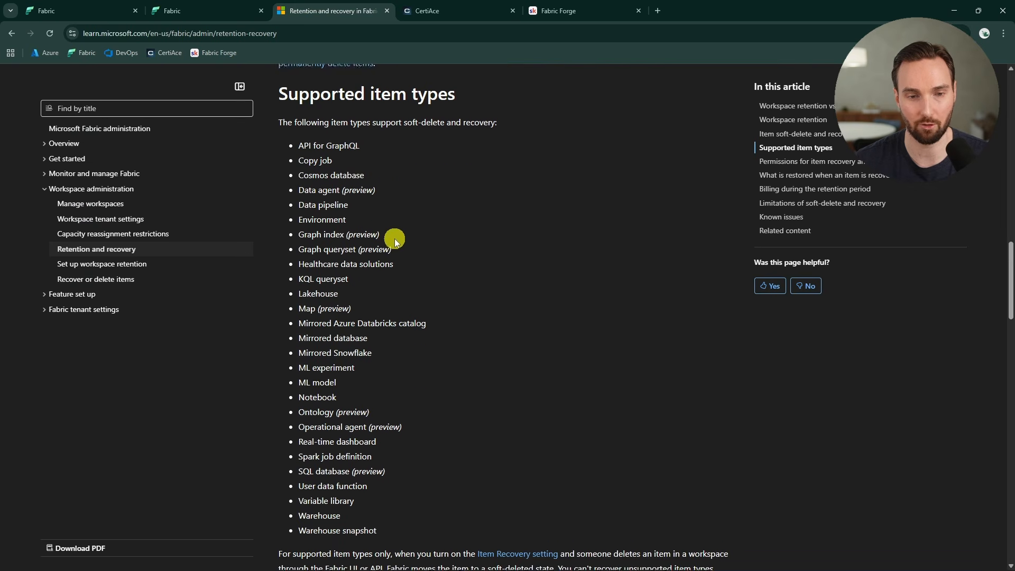
scroll(394, 239, "down", 1)
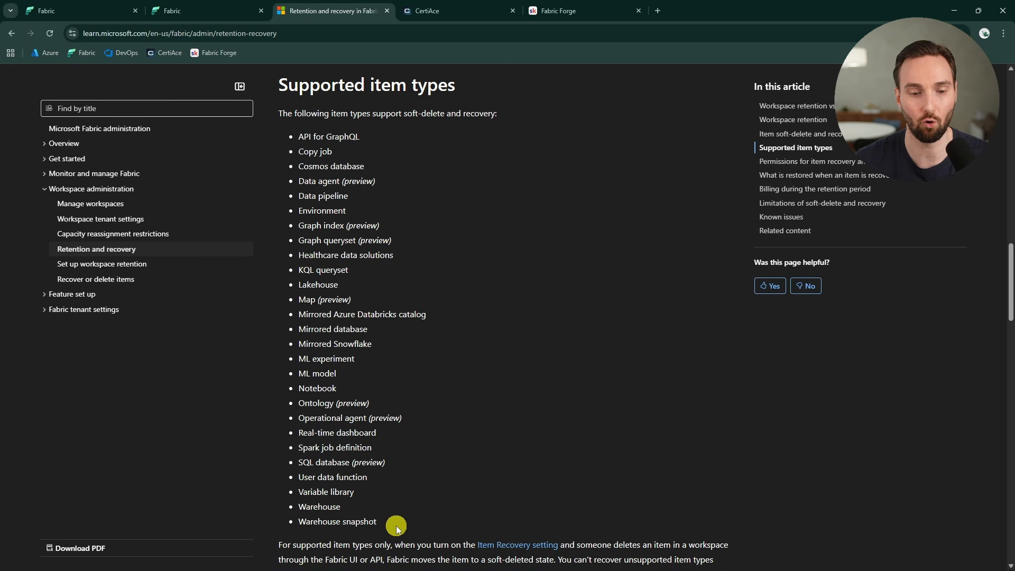
left_click_drag(397, 529, 296, 136)
left_click(455, 259)
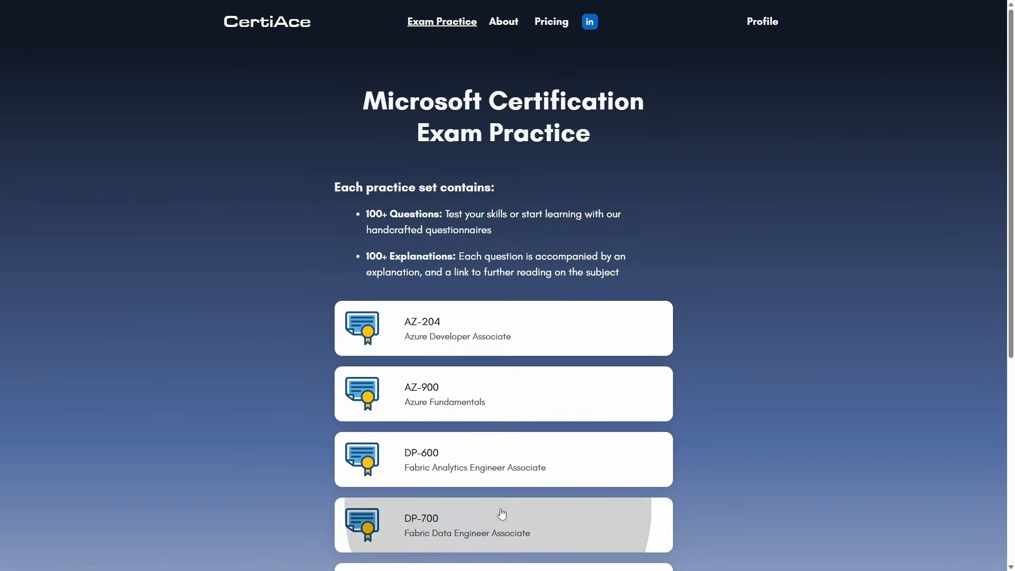
In CertiAce, start the DP-700 module Ingest Data with Microsoft Fabric, answer "stock | summarize avg(price) by category" and continue to the next question.
left_click(538, 333)
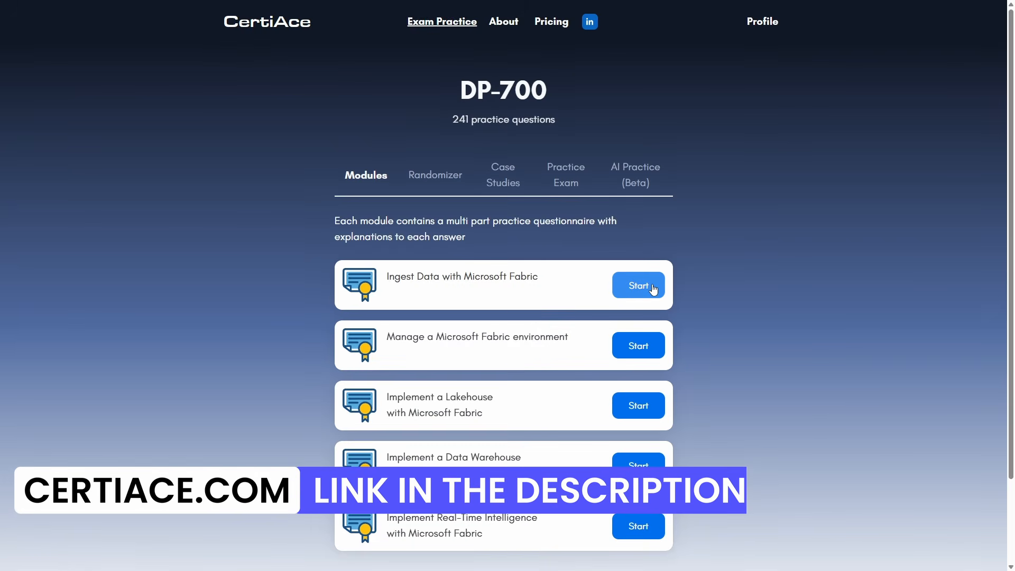
left_click(639, 284)
left_click(470, 288)
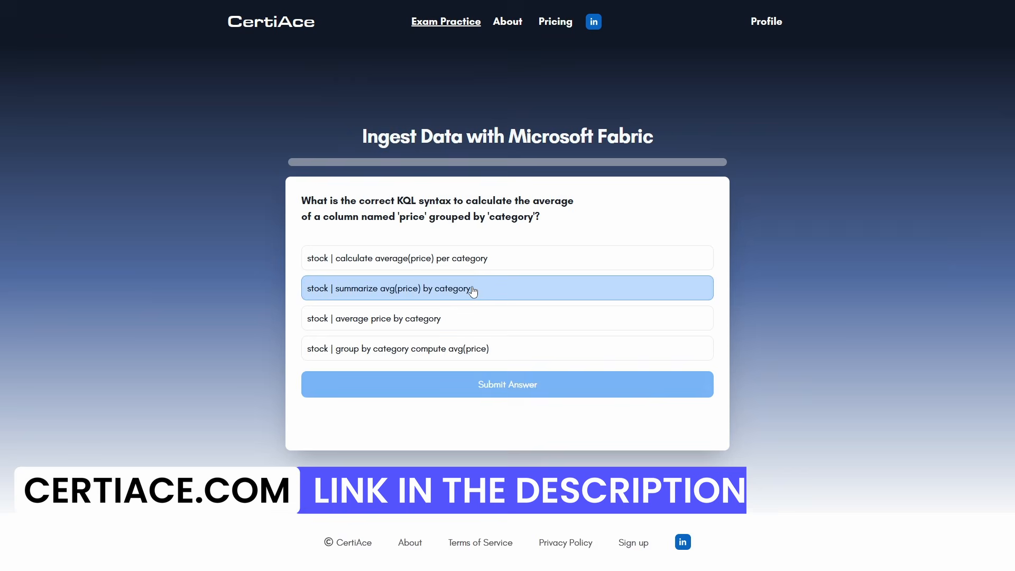
left_click(510, 378)
left_click(574, 394)
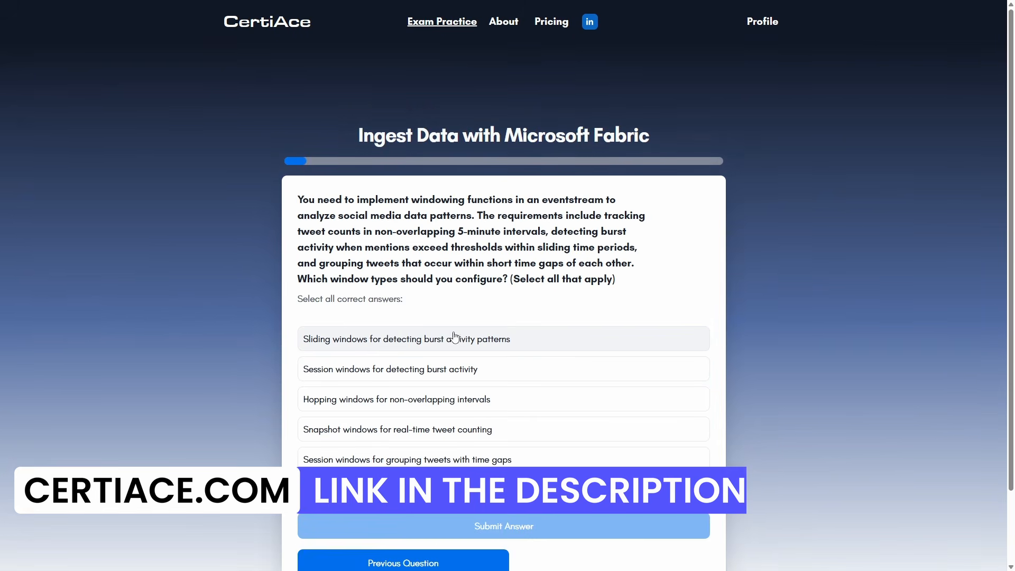
Answer the eventstream windowing question with the sliding-window burst patterns, hopping-window intervals and snapshot-window tweet counting options, and submit it.
left_click(465, 346)
left_click(476, 401)
left_click(489, 443)
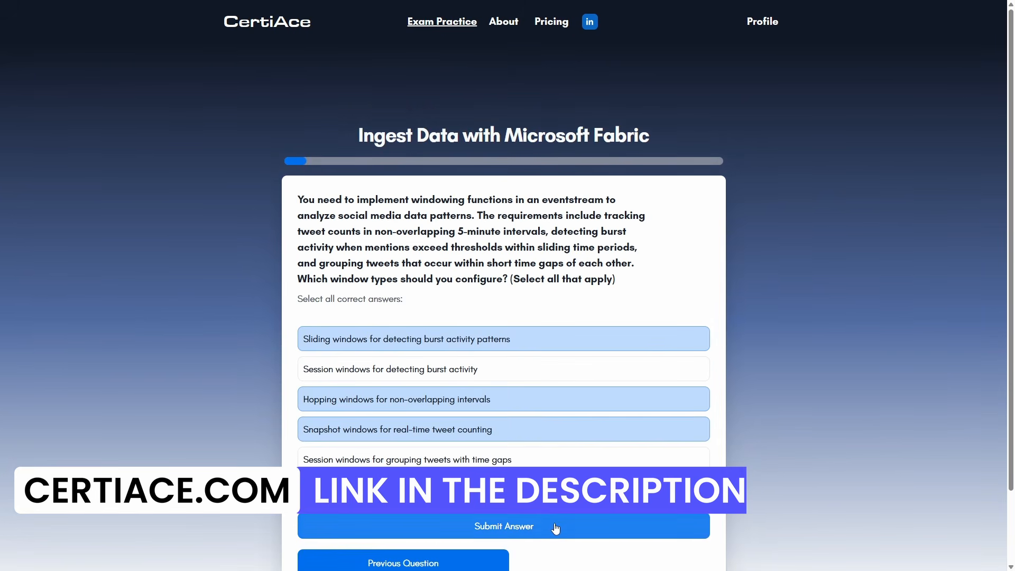
left_click(555, 526)
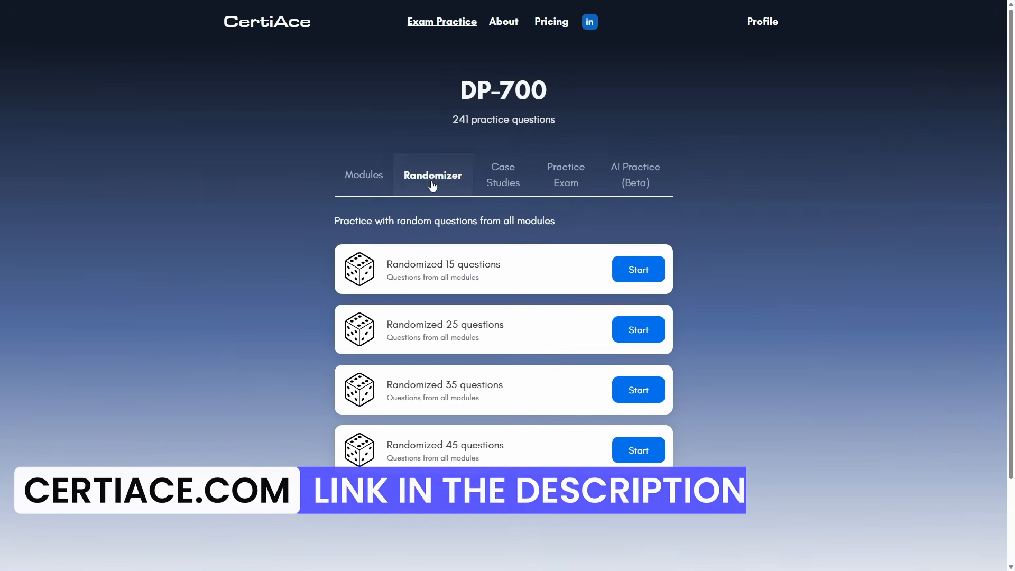
Start the DP-700 case study CertiAce E-commerce Analytics Platform, open its questions and submit an answer about Z-Order clustering.
left_click(495, 183)
left_click(635, 330)
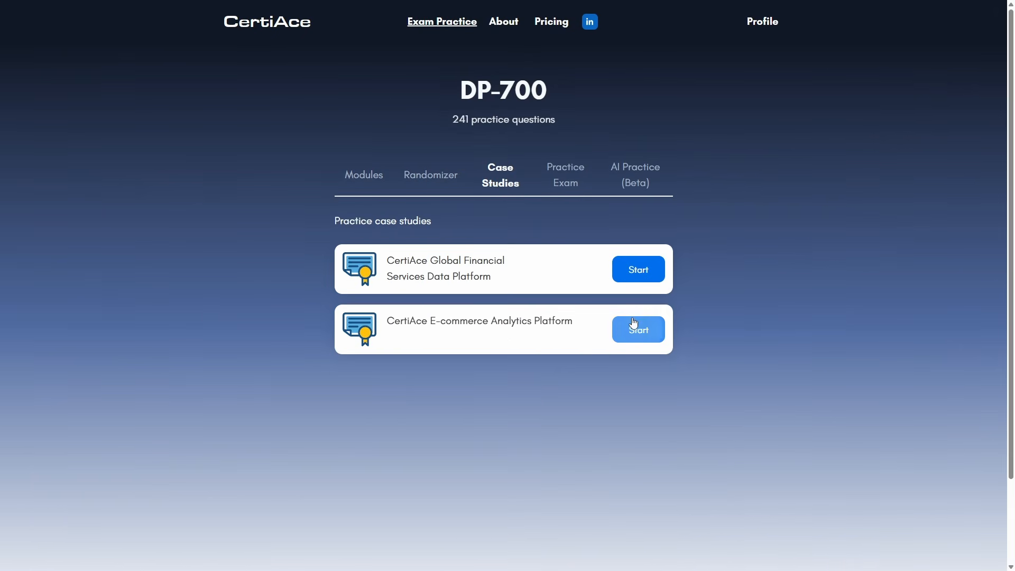
left_click(294, 258)
left_click(254, 379)
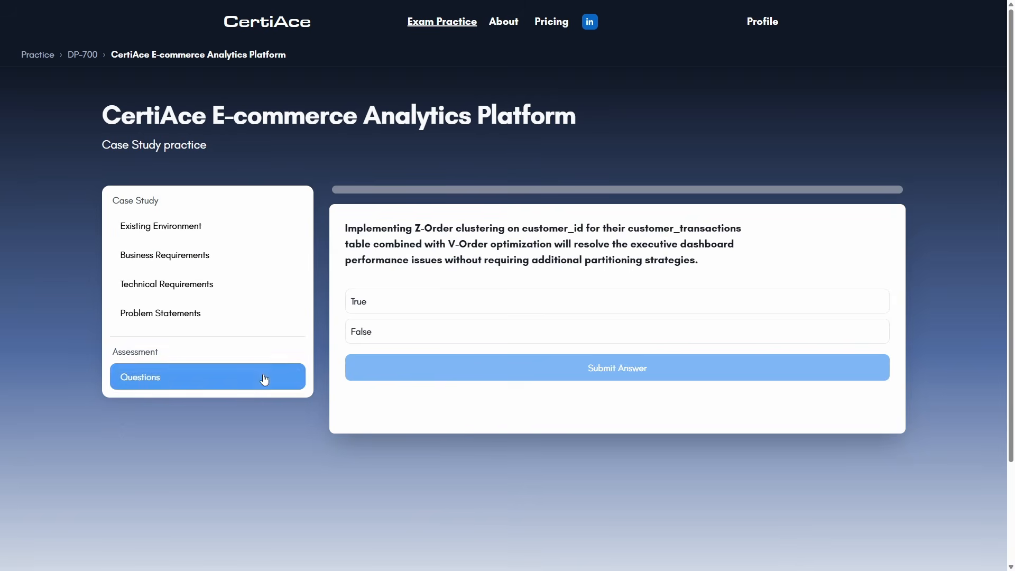
left_click(417, 312)
left_click(541, 372)
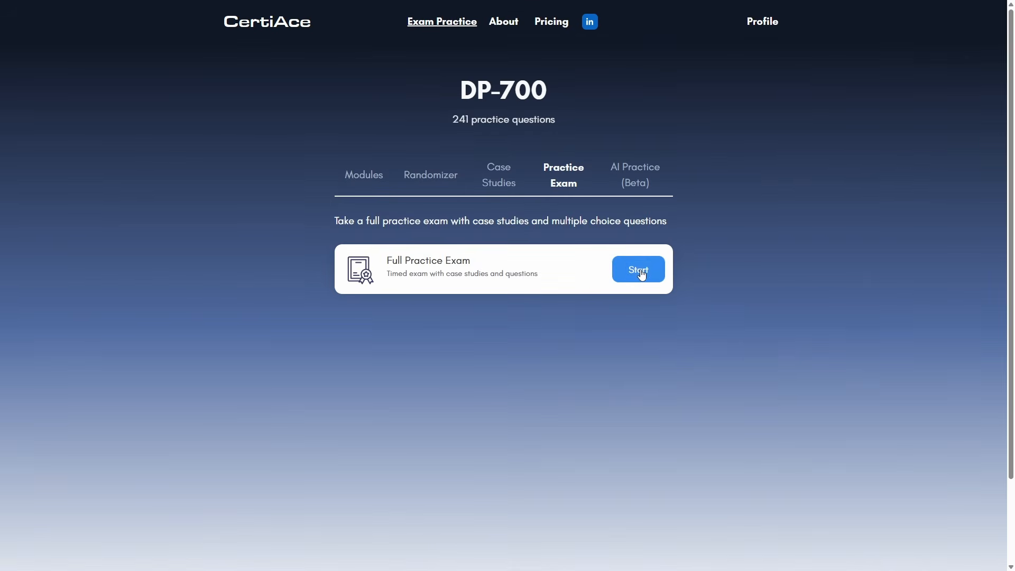
Start the DP-700 full practice exam and answer the first case study question with increased Optimize Write target file size and session-level V-Order.
left_click(640, 272)
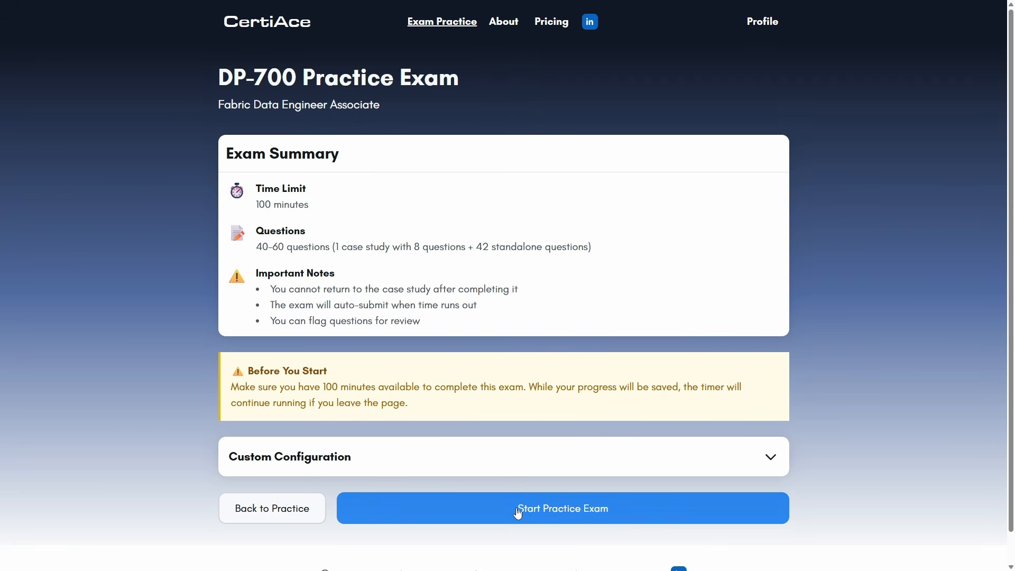
left_click(517, 511)
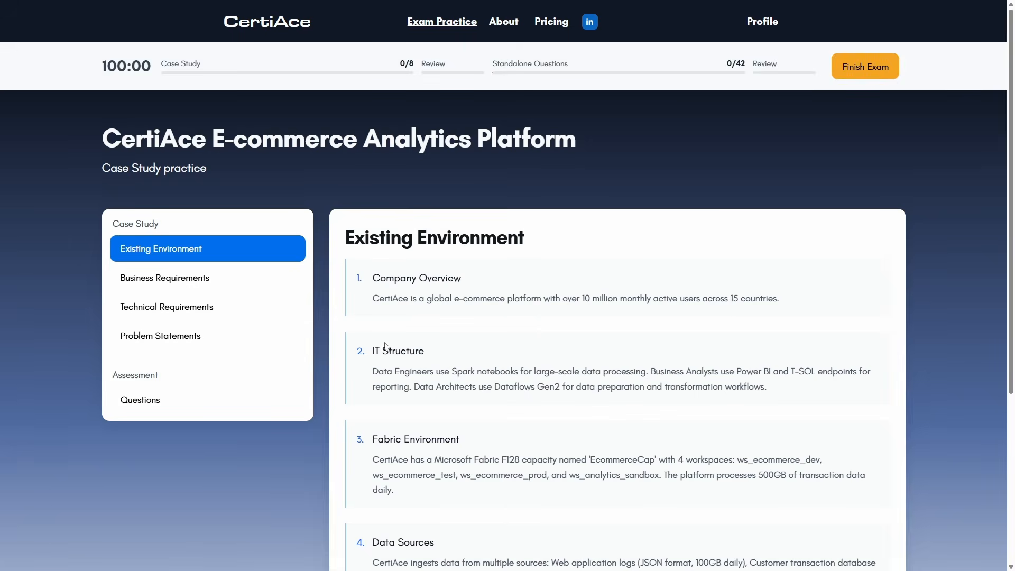
left_click(273, 406)
left_click(494, 341)
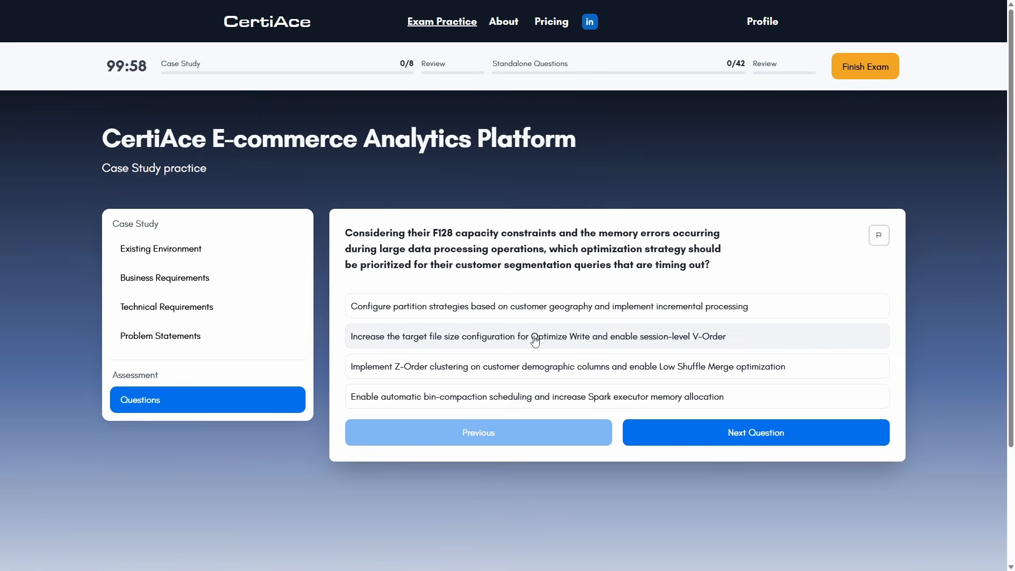
left_click(661, 432)
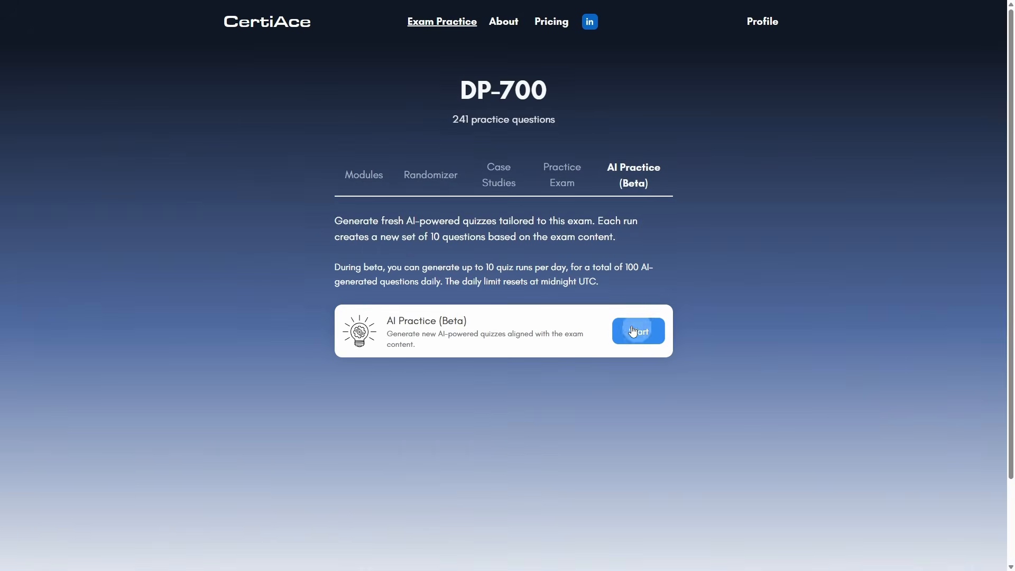
Generate a DP-700 AI Practice quiz and arrange the Copy Data activity steps in the answer area of the ordering question.
left_click(642, 331)
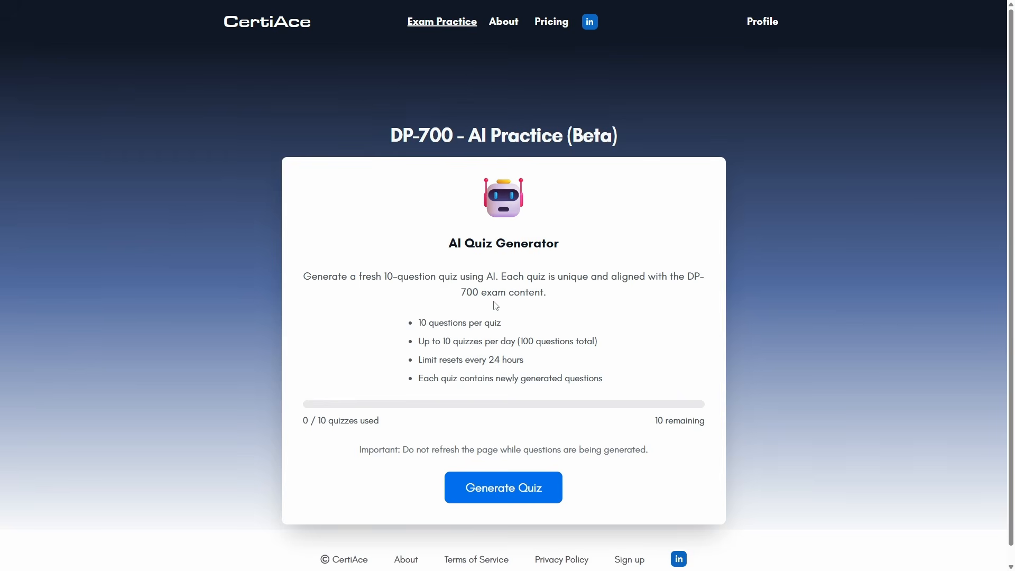
left_click(526, 489)
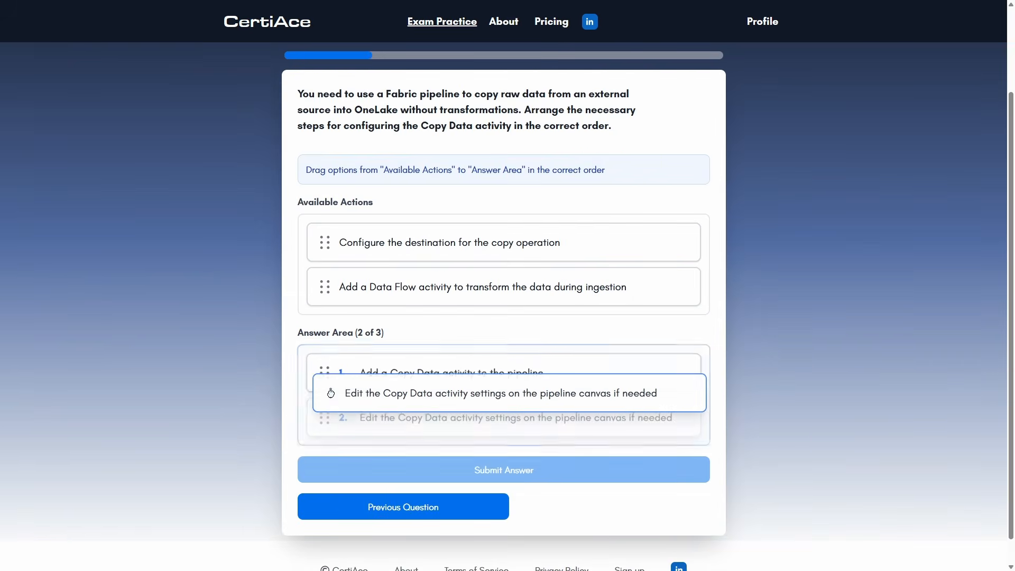
left_click_drag(331, 393, 326, 416)
left_click_drag(325, 286, 327, 369)
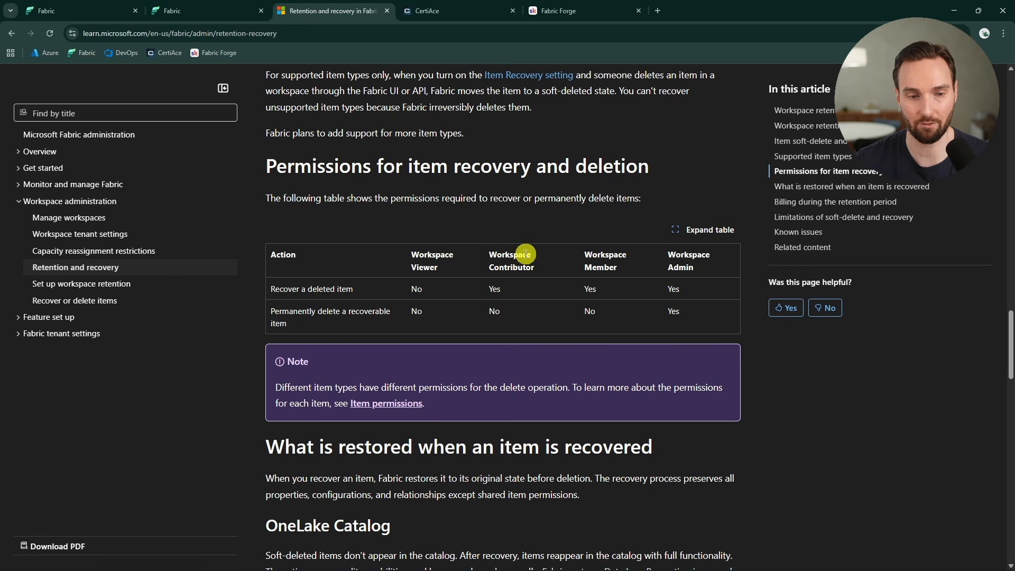
Switch to the Microsoft Learn retention and recovery article and examine which workspace roles may recover or permanently delete items.
left_click_drag(371, 290, 270, 290)
left_click(369, 306)
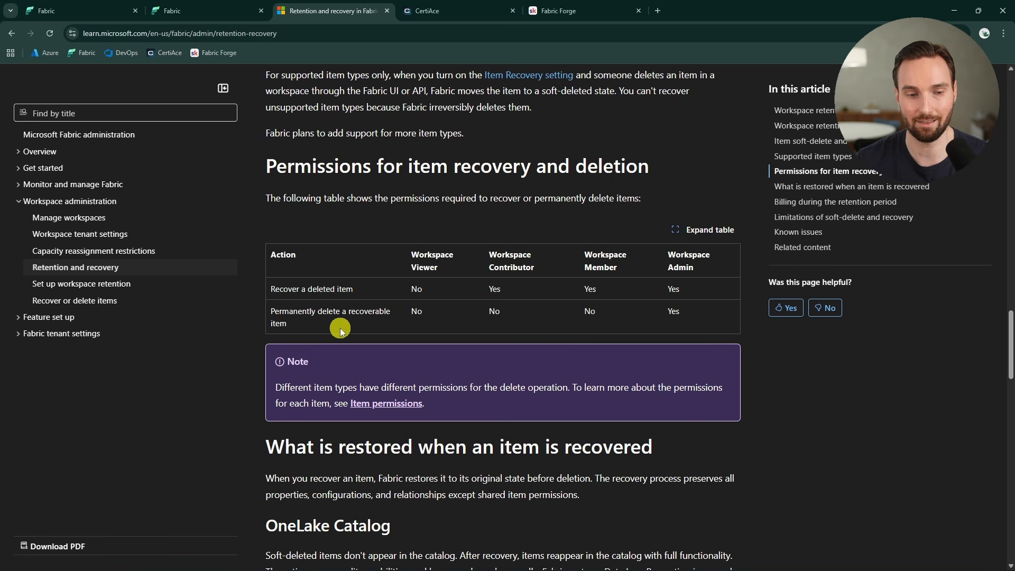
left_click_drag(319, 326, 279, 313)
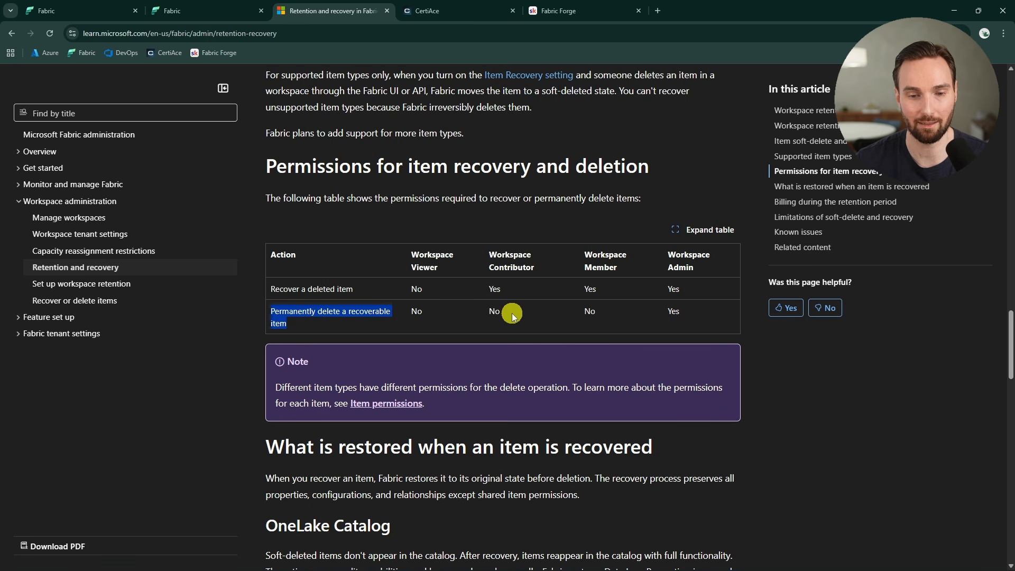
left_click_drag(516, 317, 483, 312)
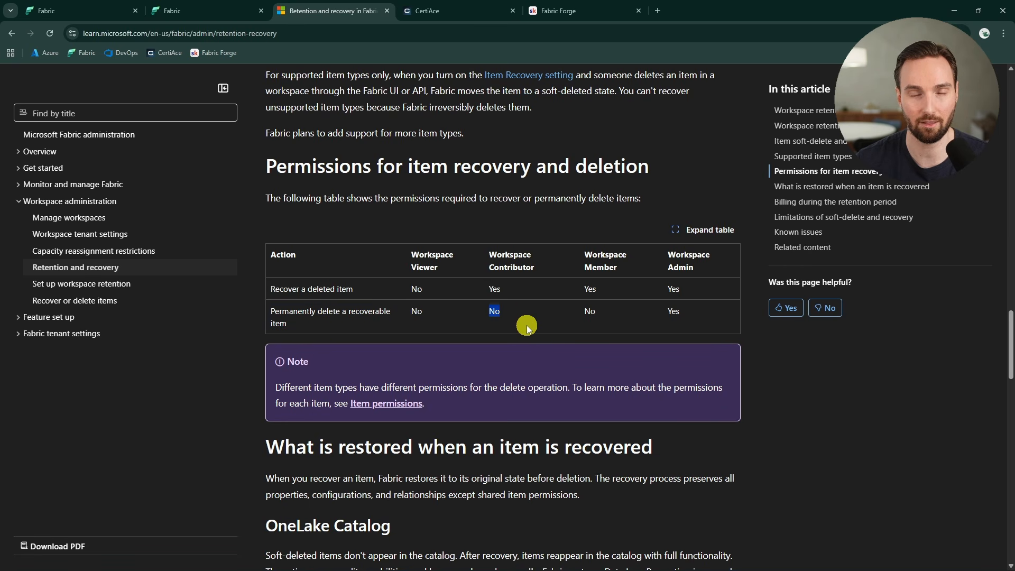
left_click(595, 315)
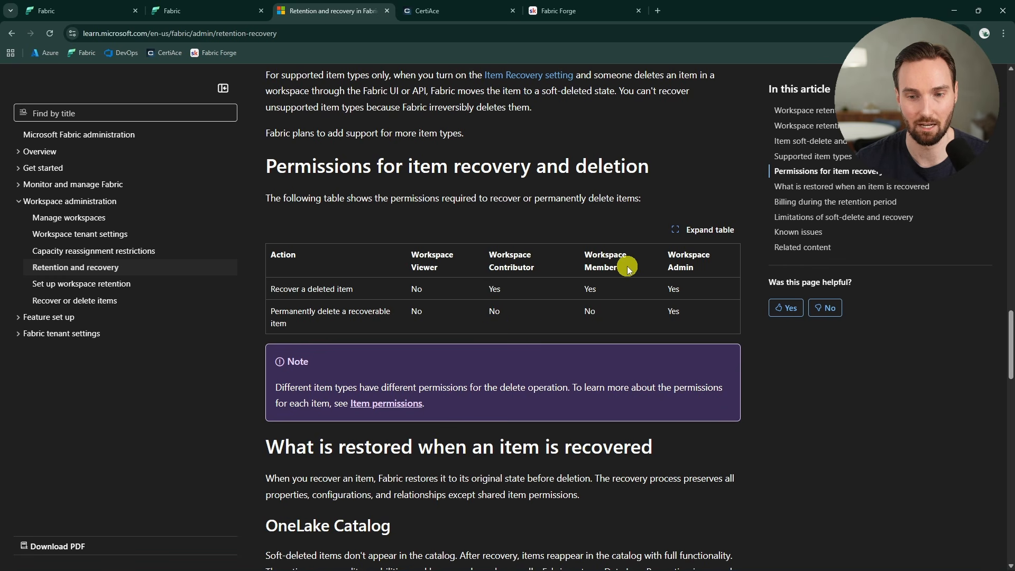
left_click_drag(623, 268, 582, 258)
left_click(606, 273)
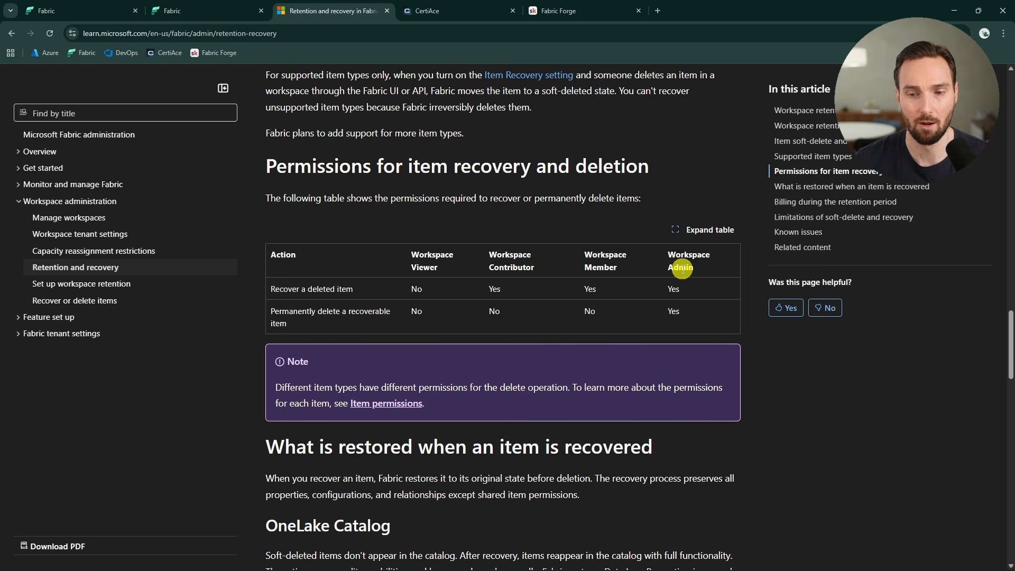
left_click_drag(723, 277, 673, 254)
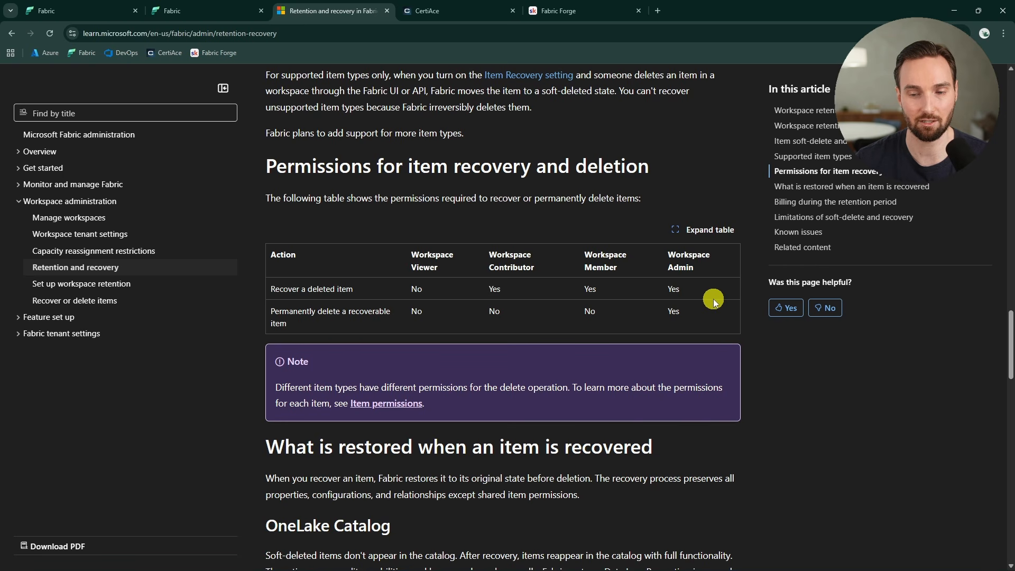
left_click_drag(709, 295, 659, 291)
left_click_drag(710, 309, 665, 309)
left_click(706, 317)
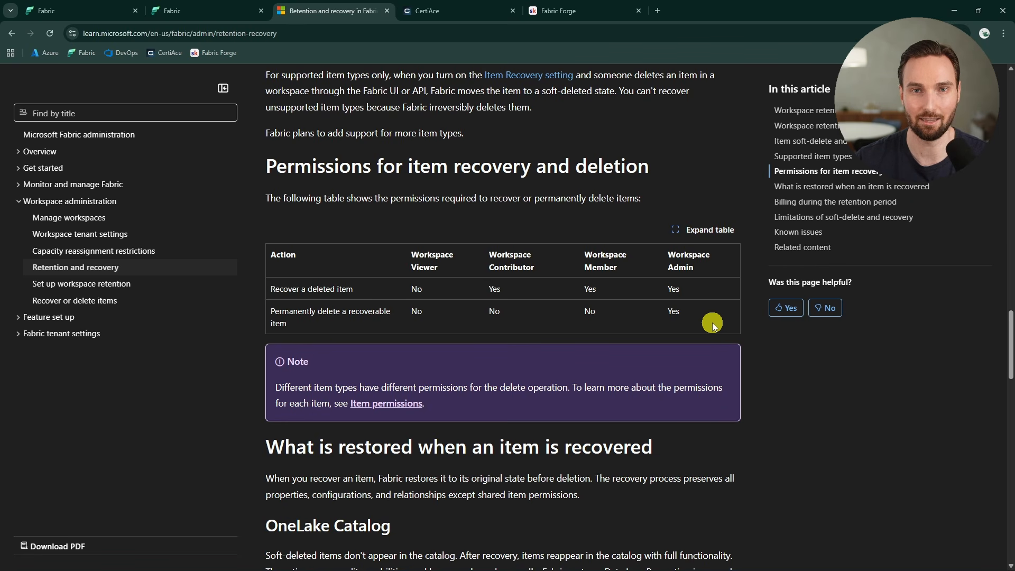
Read the Item share permissions section on how sharing is handled after an item is recovered.
scroll(713, 326, "down", 10)
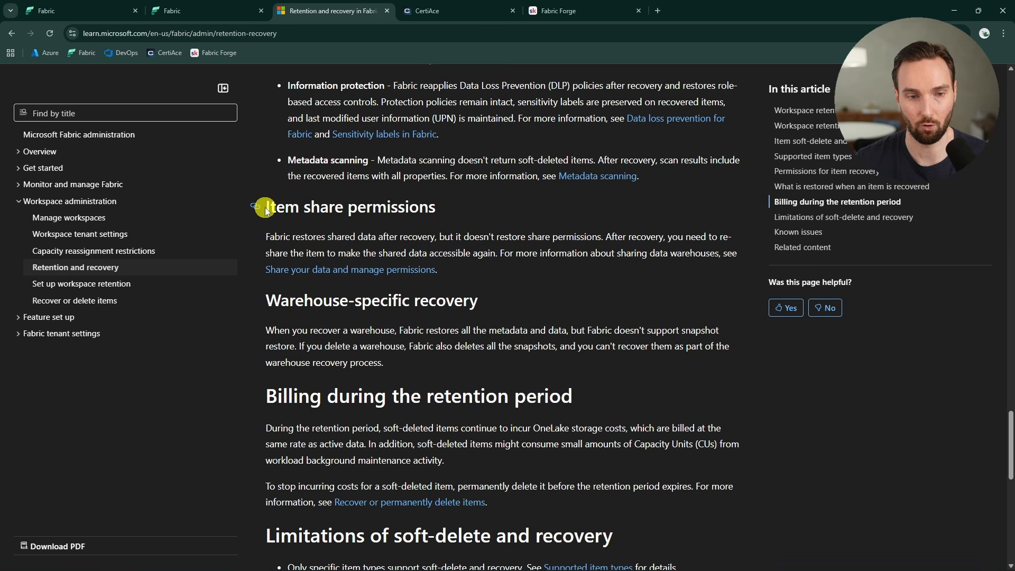
left_click_drag(264, 207, 603, 252)
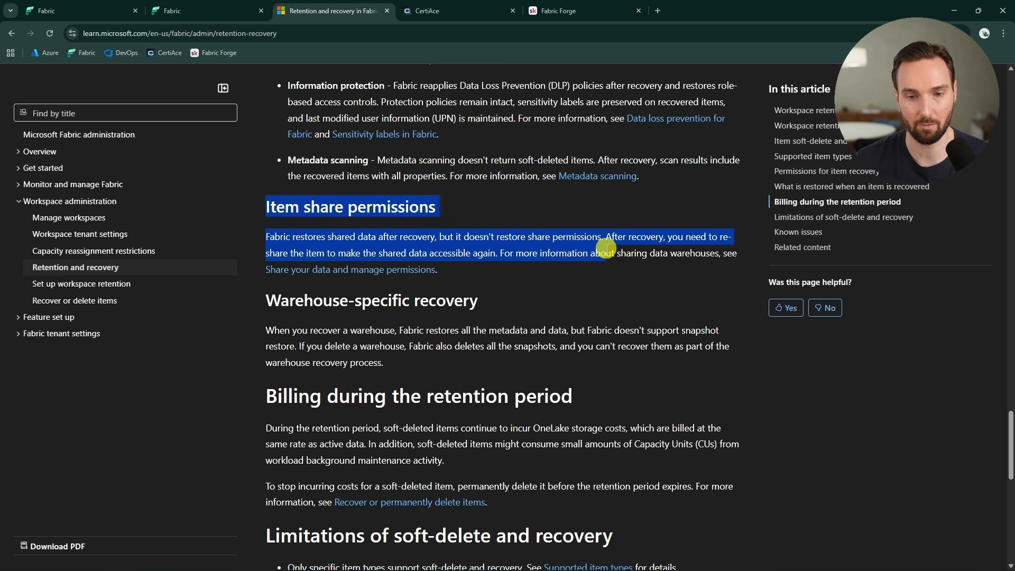
left_click(605, 246)
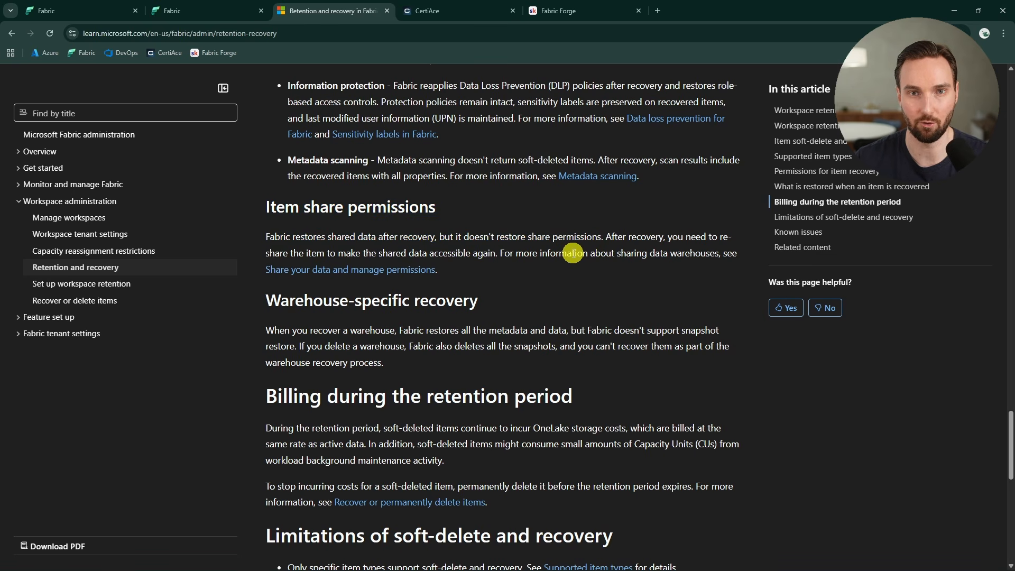
Switch to Fabric, view the lh_lakehouse permissions and the options for granting people access, and close the dialog without granting anything.
left_click(219, 15)
left_click(286, 206)
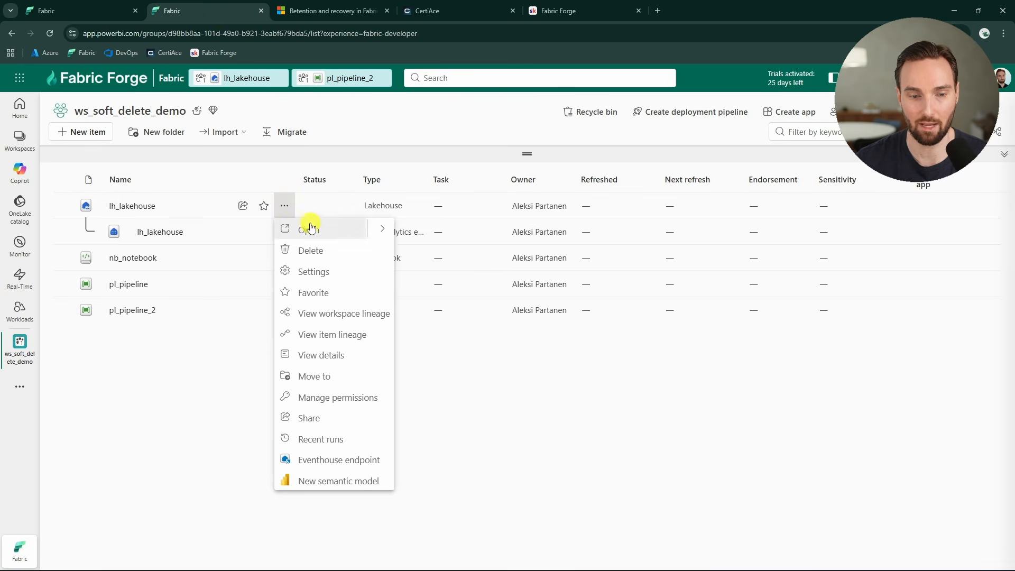
left_click(349, 397)
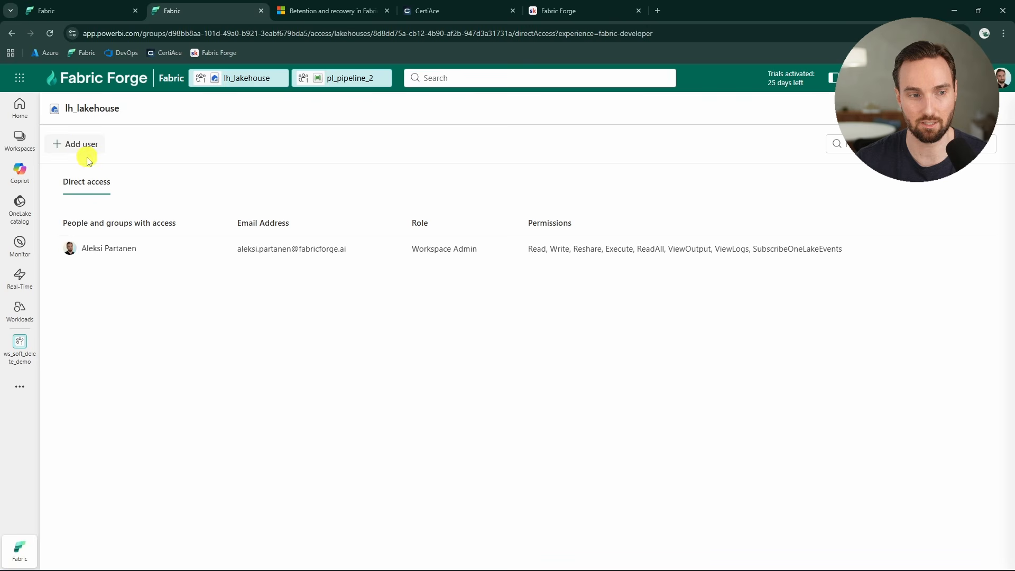
left_click(82, 143)
left_click(500, 200)
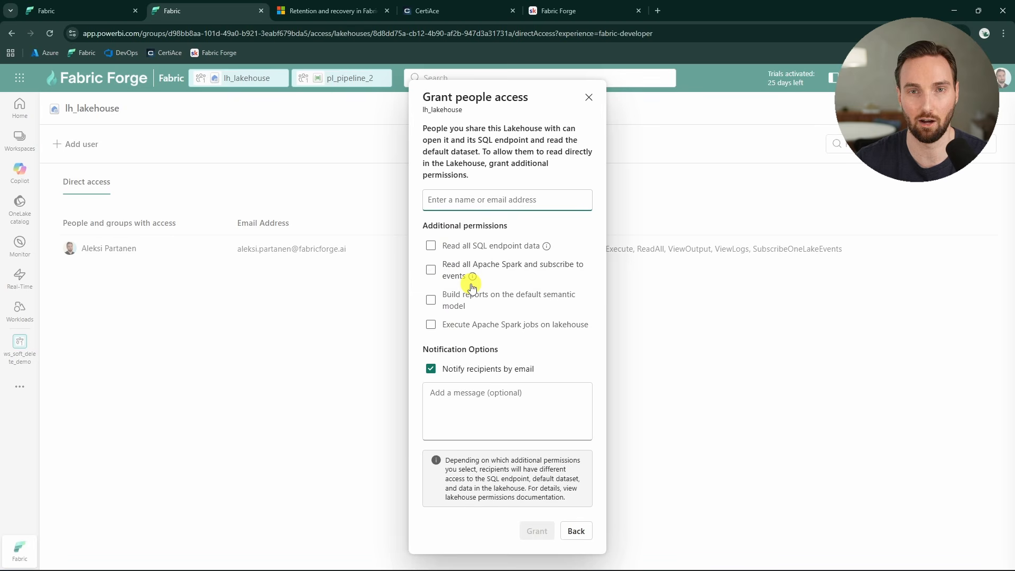
left_click(588, 97)
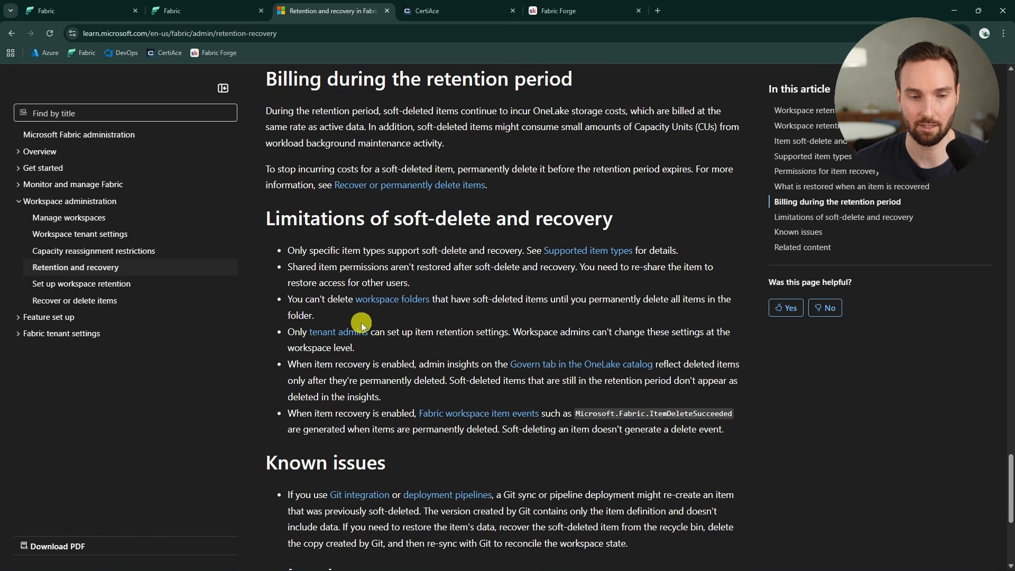
In the Microsoft Learn article, read the soft-delete limitation about deleting workspace folders.
left_click_drag(338, 319, 283, 297)
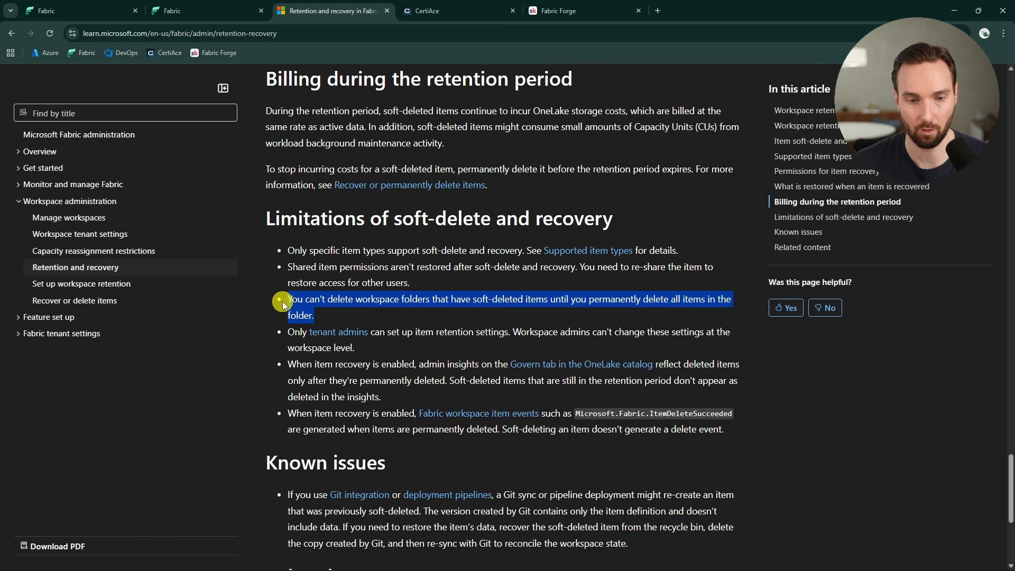
left_click(367, 316)
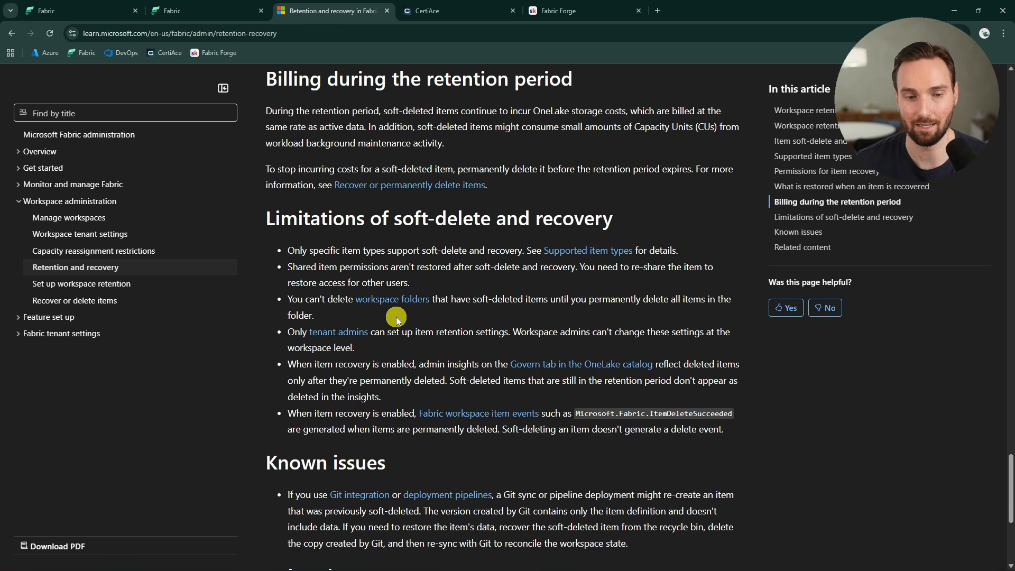
left_click_drag(386, 318, 288, 300)
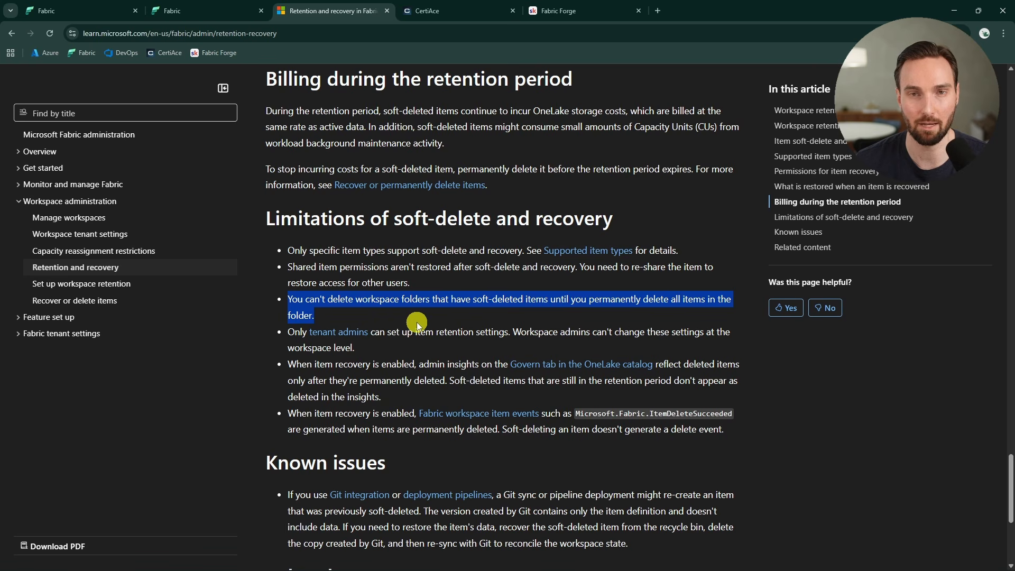
left_click(440, 331)
Examine the known issue about Git integration and deployment pipelines re-creating soft-deleted items, including the steps for restoring the item's data.
scroll(449, 349, "down", 2)
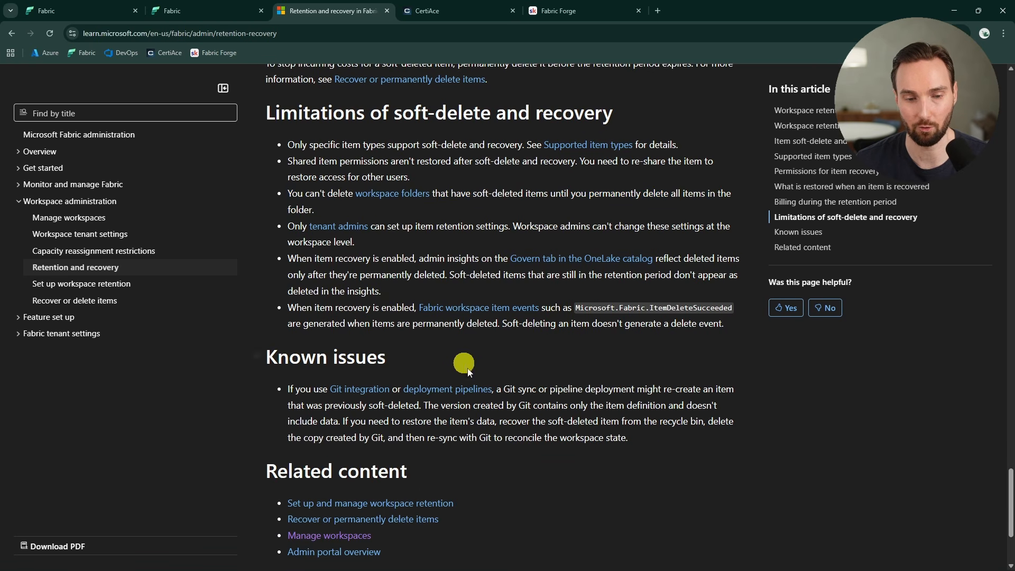
left_click_drag(650, 439, 289, 389)
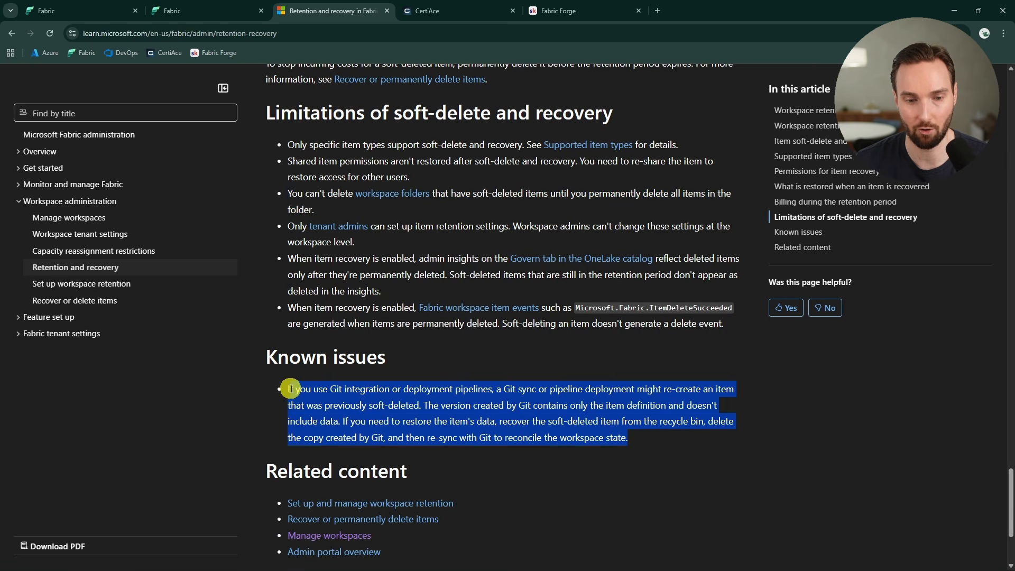
left_click(497, 378)
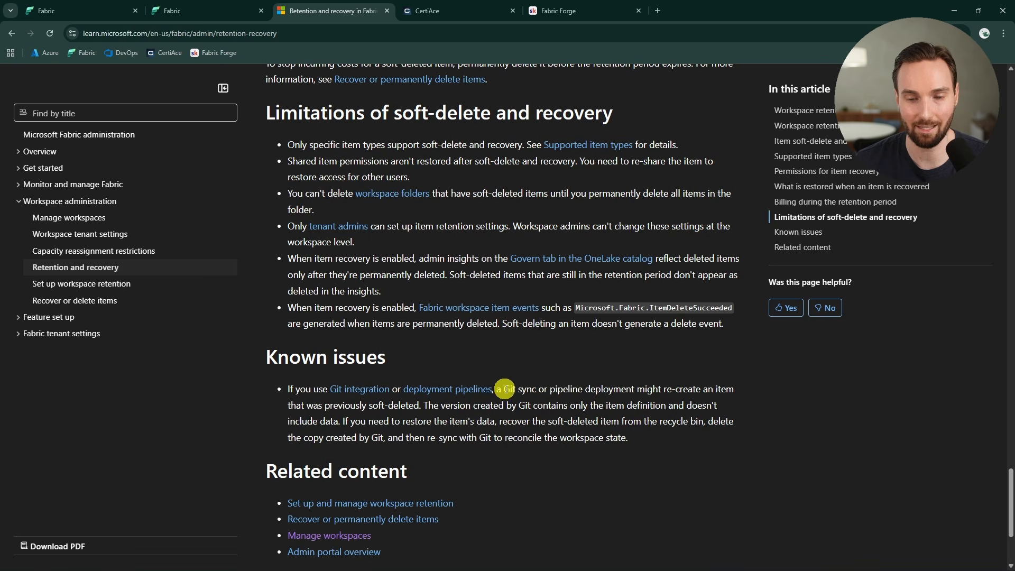
left_click_drag(505, 389, 706, 421)
left_click(667, 448)
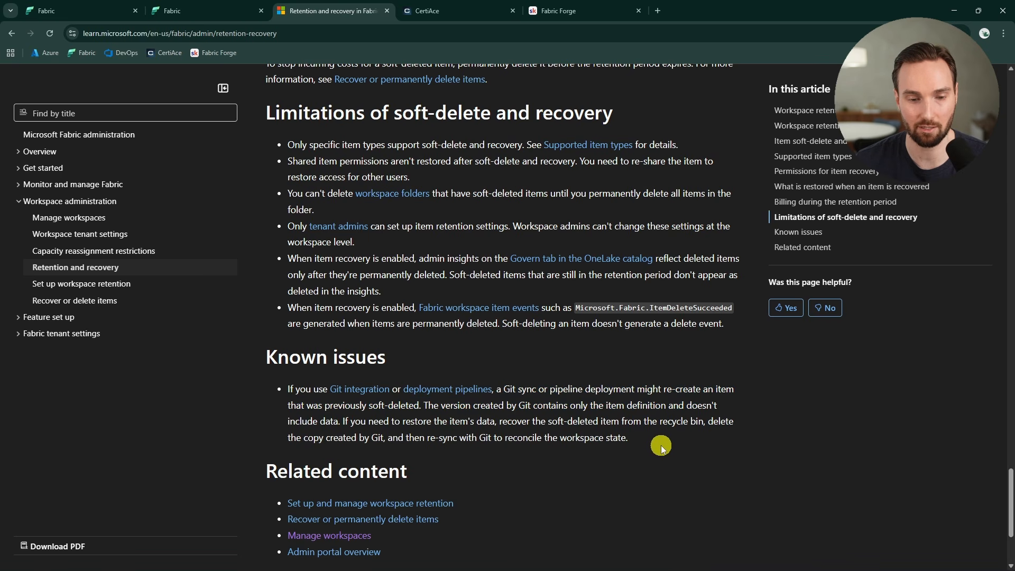
left_click_drag(659, 449, 366, 423)
left_click(619, 438)
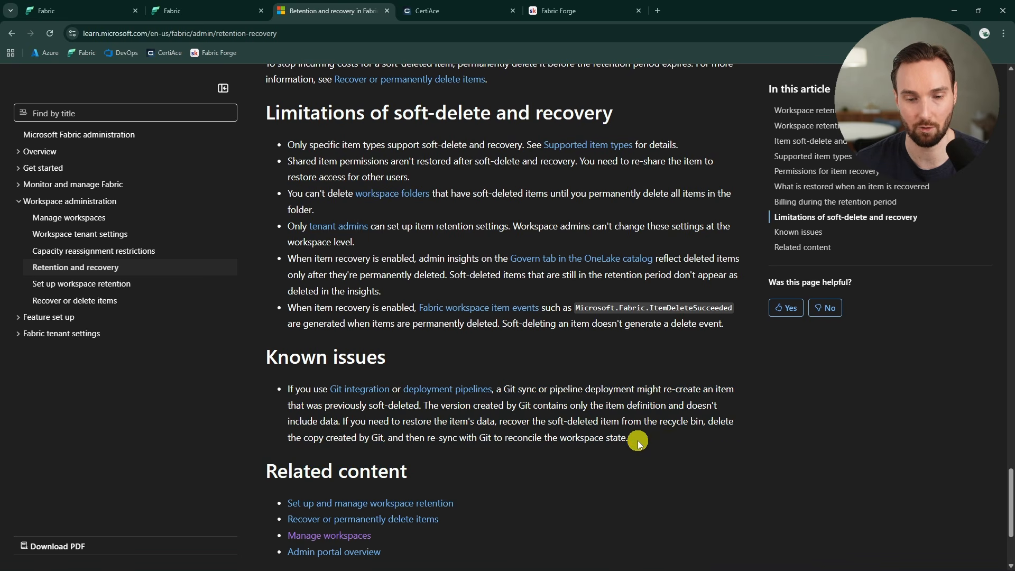
left_click_drag(669, 445, 335, 417)
left_click(687, 447)
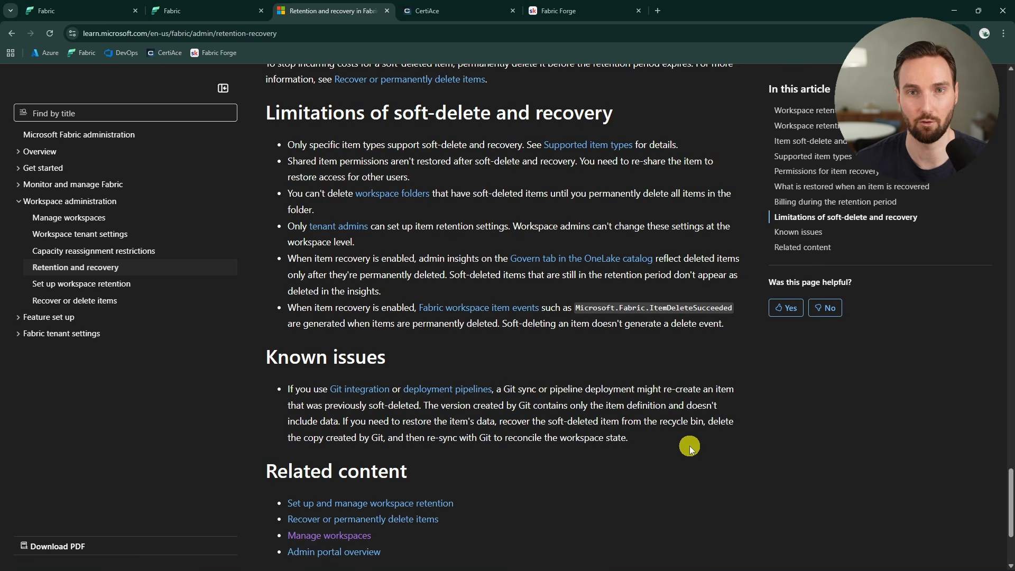